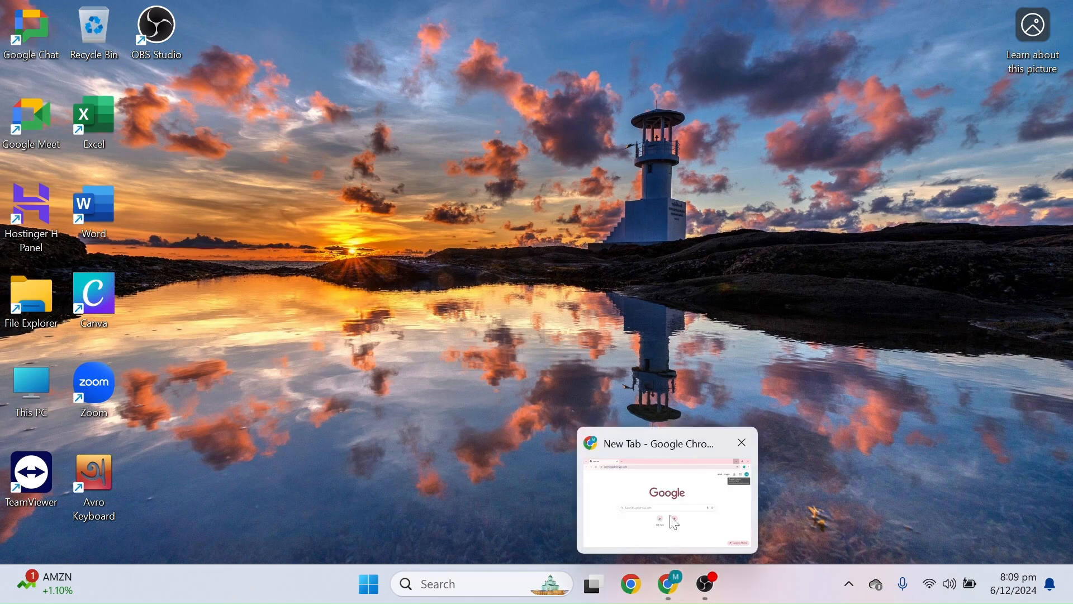
Bring the Chrome window with its New Tab page to the front
{"action": "left_click", "coordinate": [675, 547]}
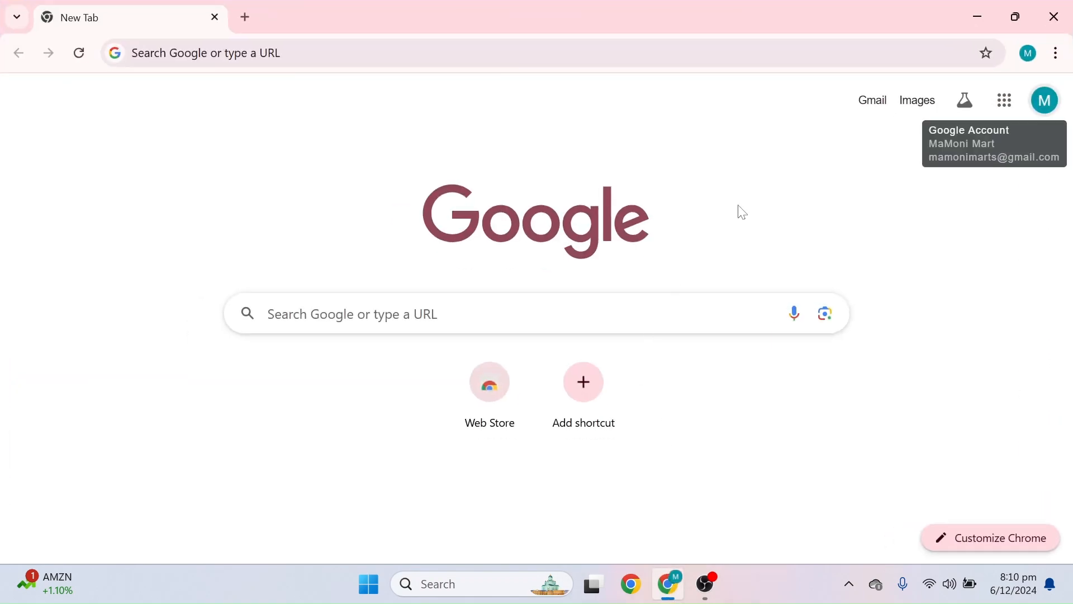
Load pantheon.io and go to its Create an account sign-up page
{"action": "left_click", "coordinate": [206, 53]}
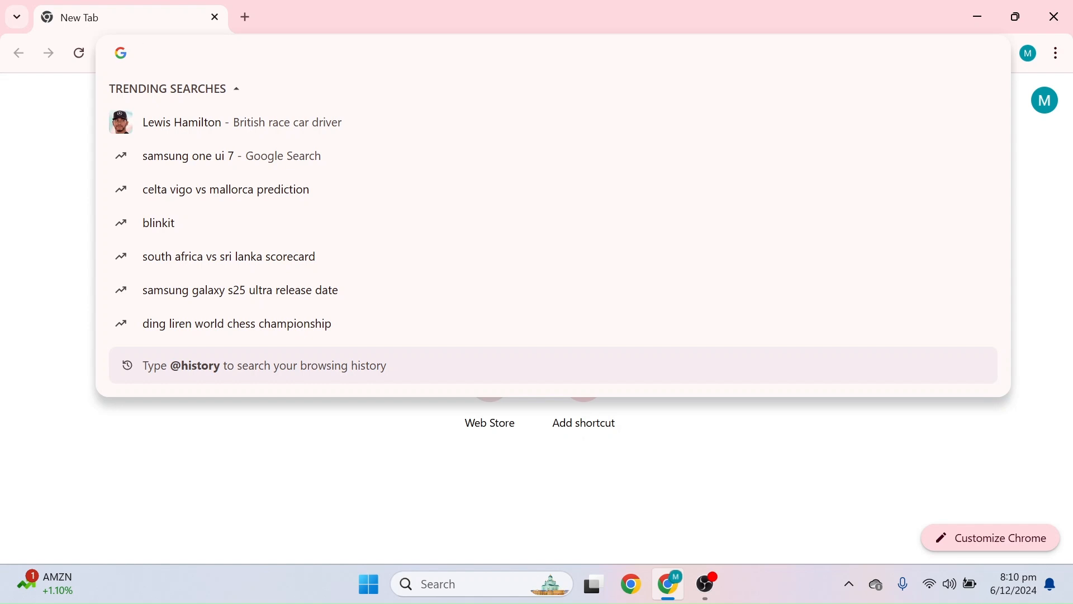
{"action": "type", "text": "pantheo"}
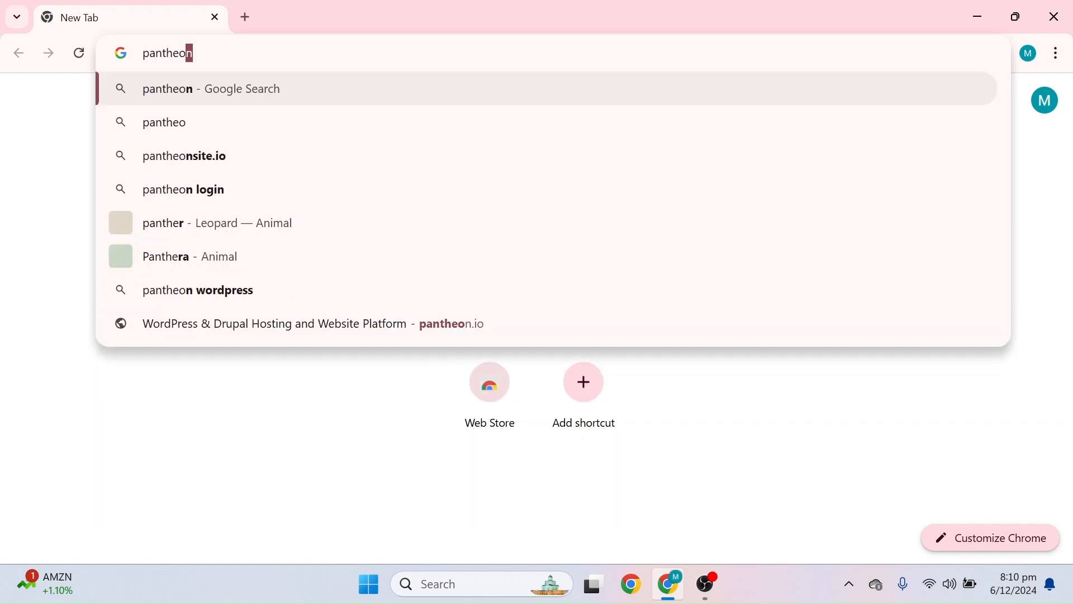
{"action": "type", "text": "n.io"}
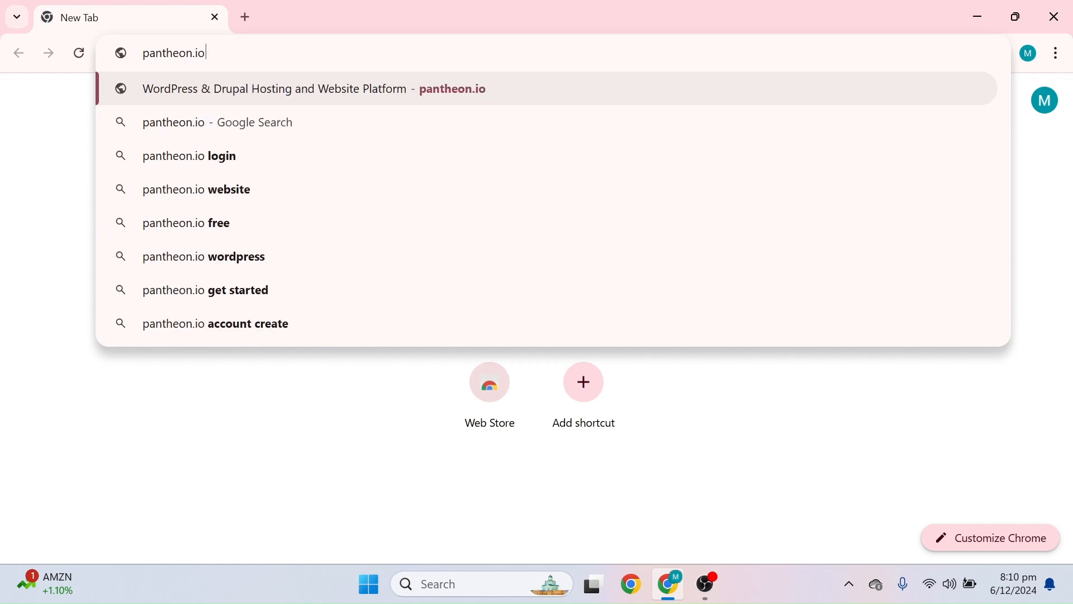
{"action": "key", "text": "Return"}
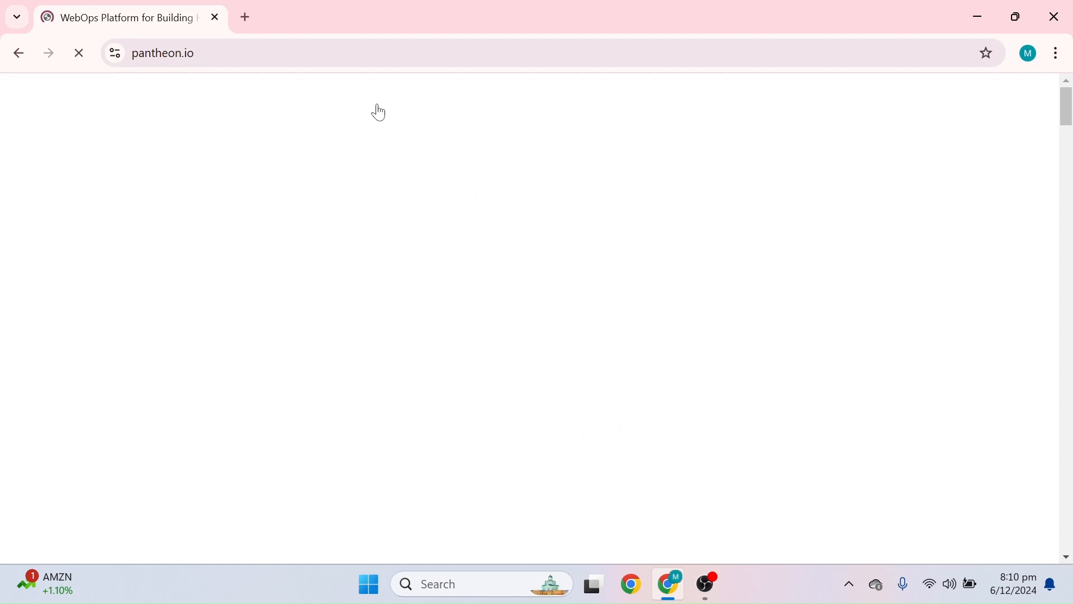
{"action": "mouse_move", "coordinate": [379, 112]}
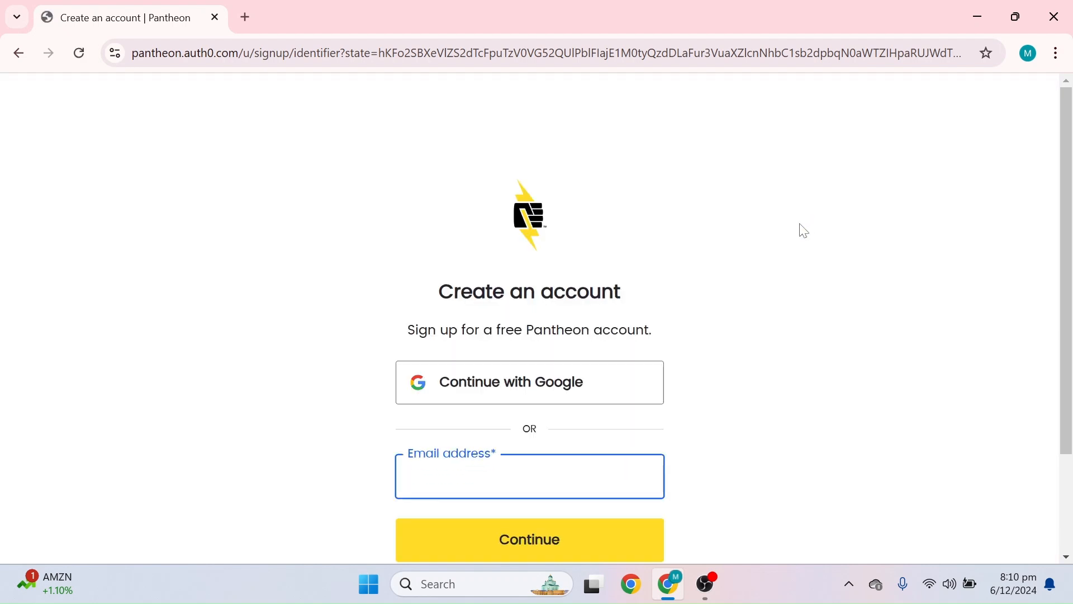
Choose Continue with Google on Pantheon's Create an account page
{"action": "scroll", "coordinate": [772, 258], "scroll_direction": "down", "scroll_amount": 3}
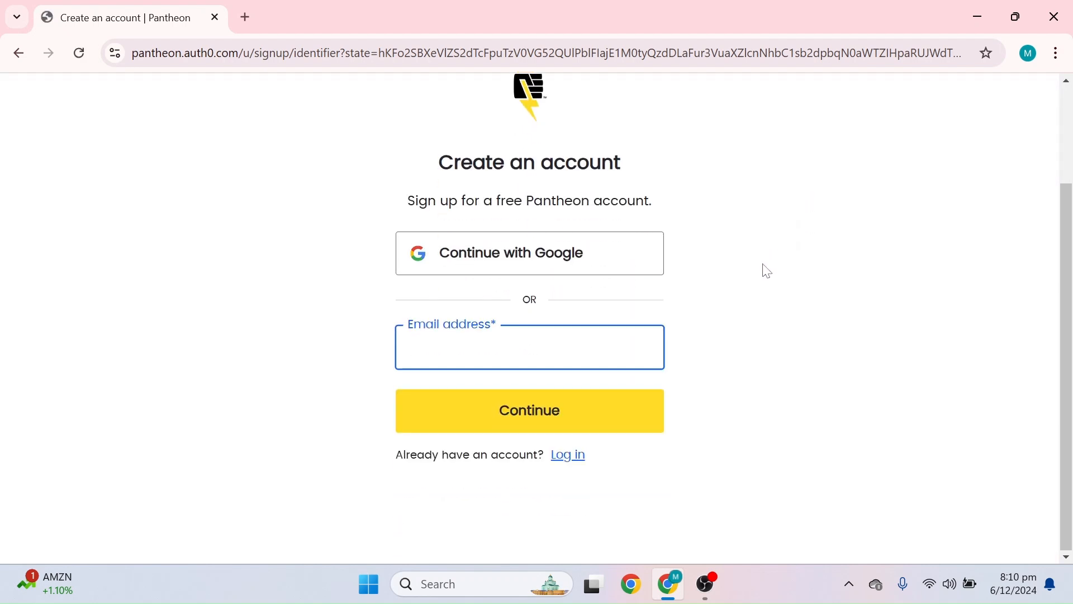
{"action": "left_click", "coordinate": [576, 253]}
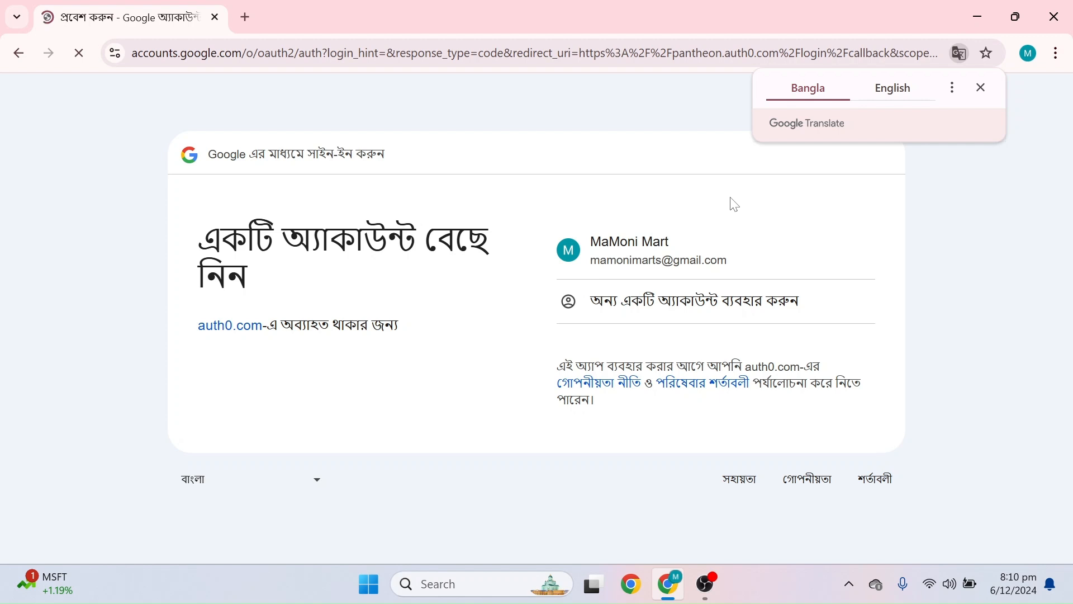
Pick the signed-in Google account and approve sign-in to auth0.com
{"action": "left_click", "coordinate": [689, 256]}
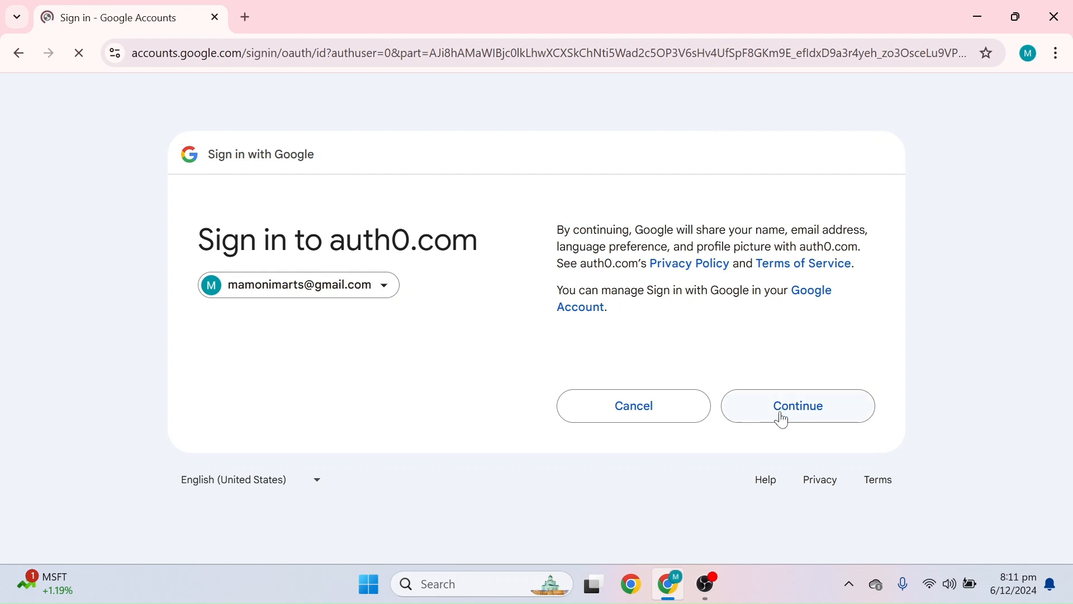
{"action": "left_click", "coordinate": [779, 406]}
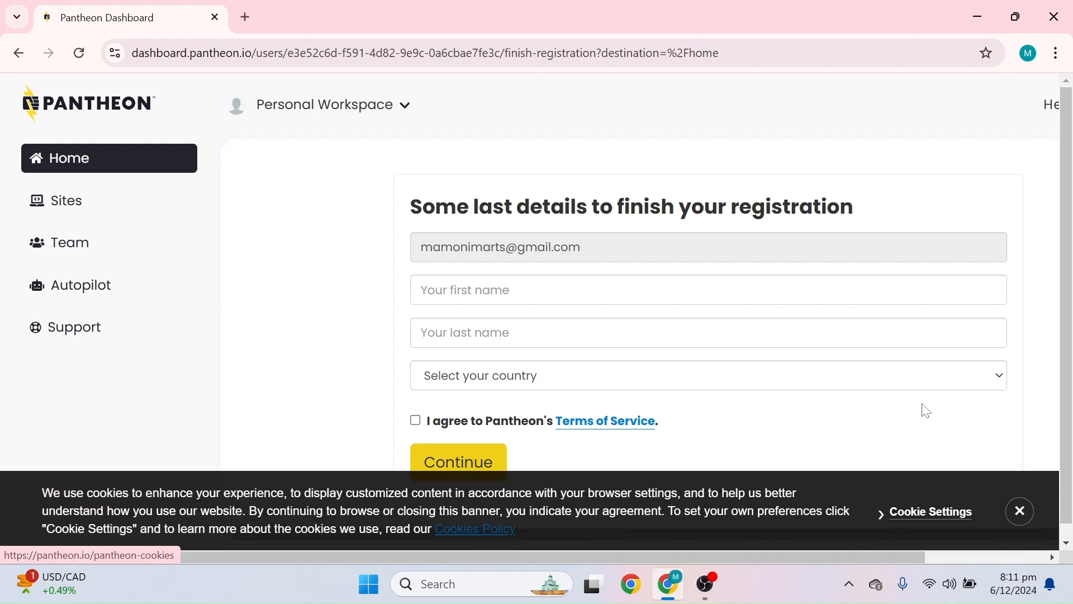
Dismiss the cookie notice and enter the user's first and last name
{"action": "left_click", "coordinate": [1027, 519]}
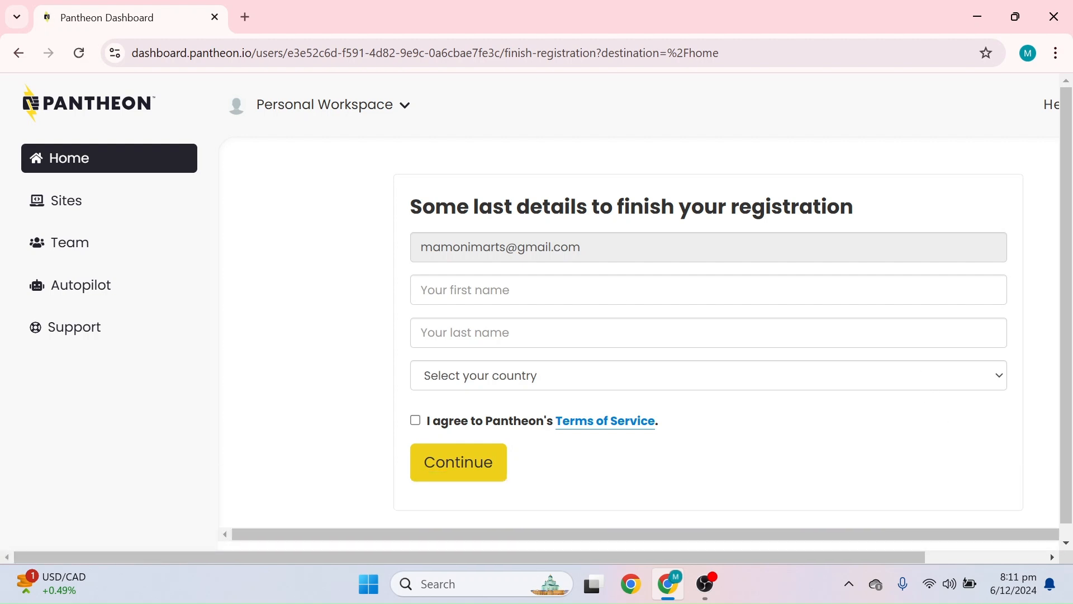
{"action": "left_click", "coordinate": [601, 289]}
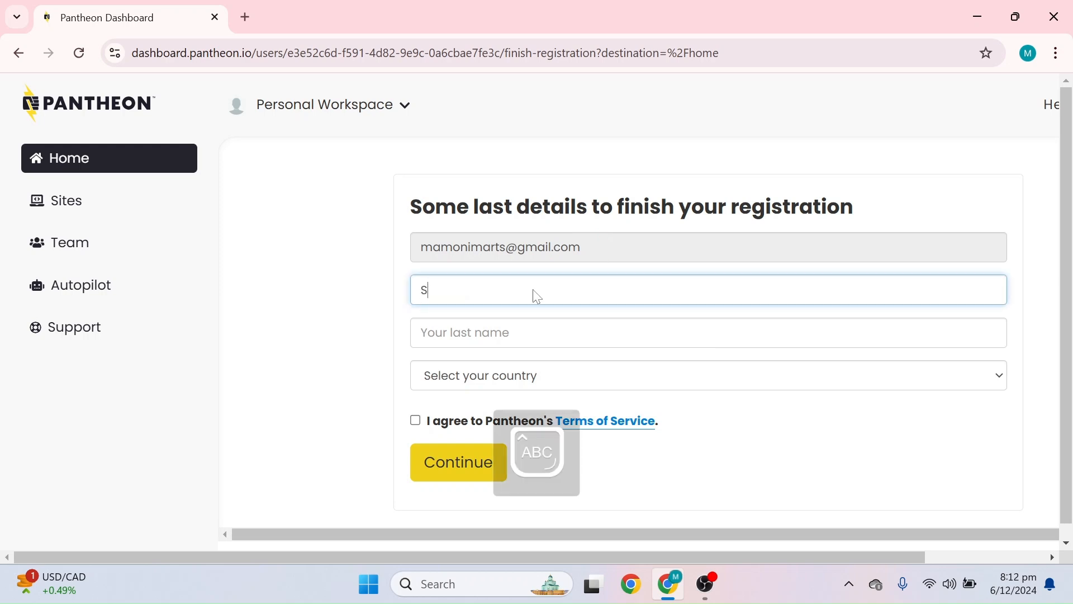
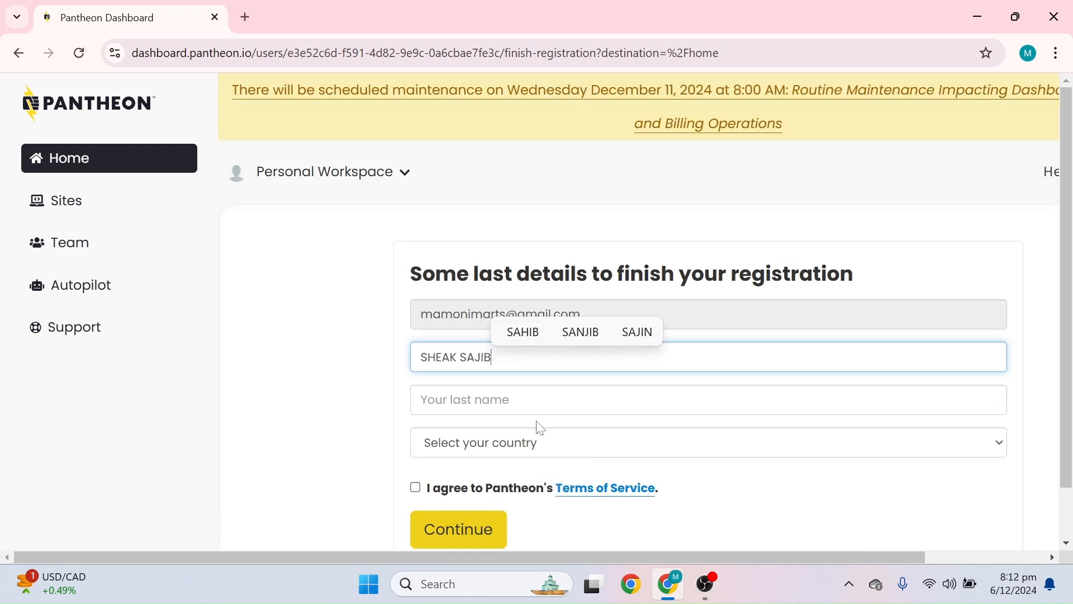
{"action": "key", "text": "Tab"}
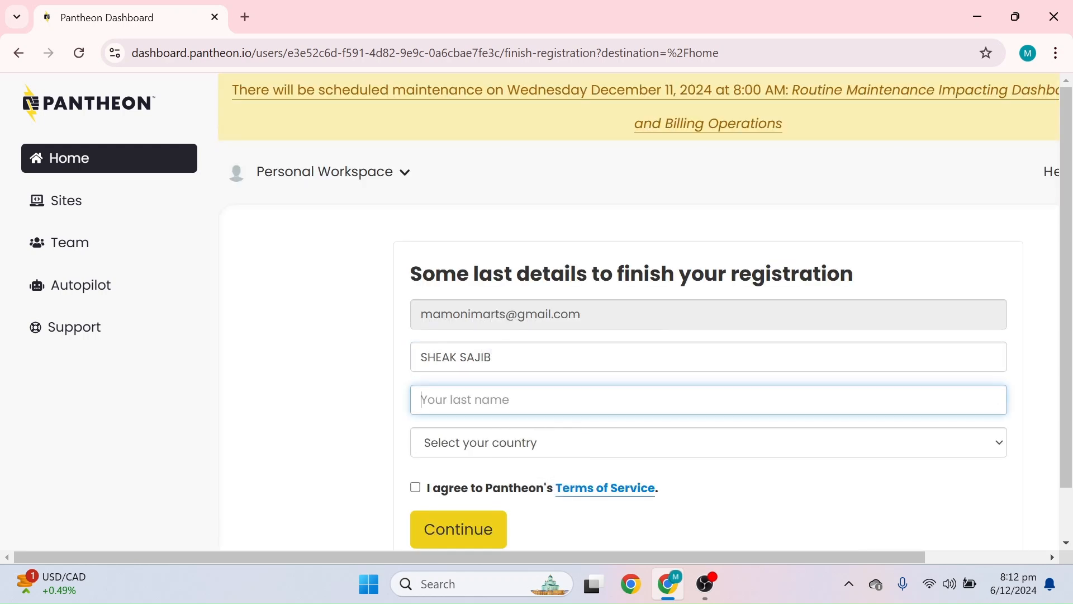
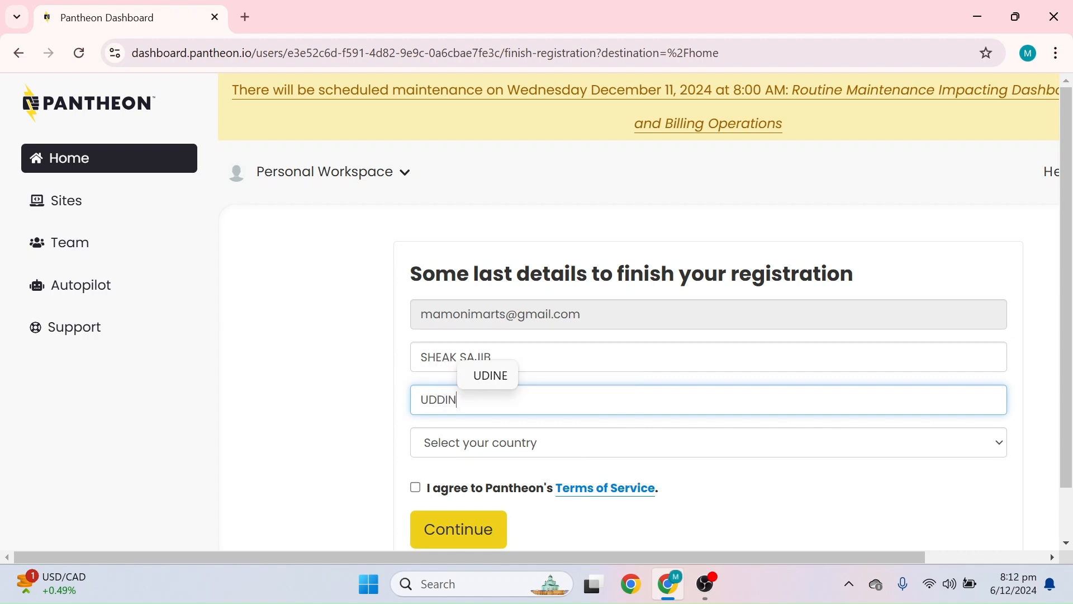
Set country to Bangladesh, tick marketing and Terms of Service checkboxes, and continue
{"action": "left_click", "coordinate": [530, 451]}
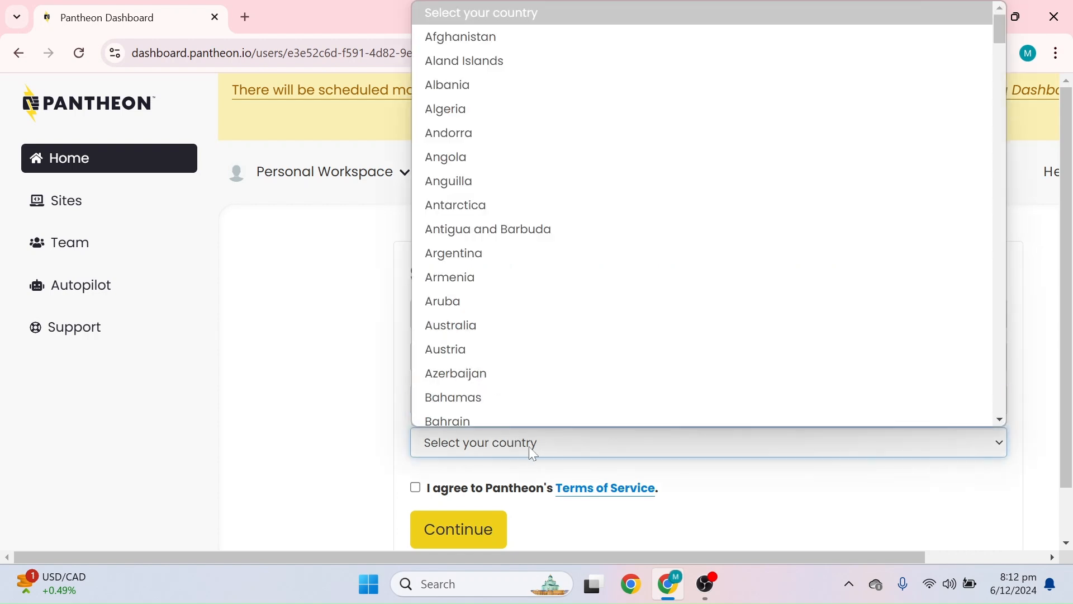
{"action": "scroll", "coordinate": [519, 333], "scroll_direction": "down", "scroll_amount": 3}
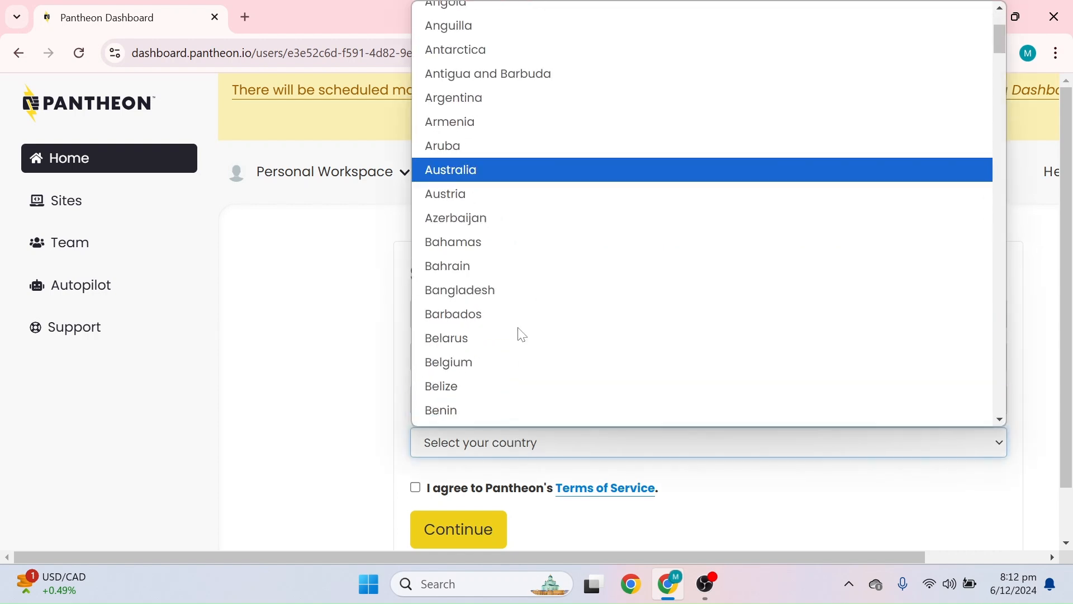
{"action": "left_click", "coordinate": [498, 274]}
{"action": "scroll", "coordinate": [411, 418], "scroll_direction": "down", "scroll_amount": 1}
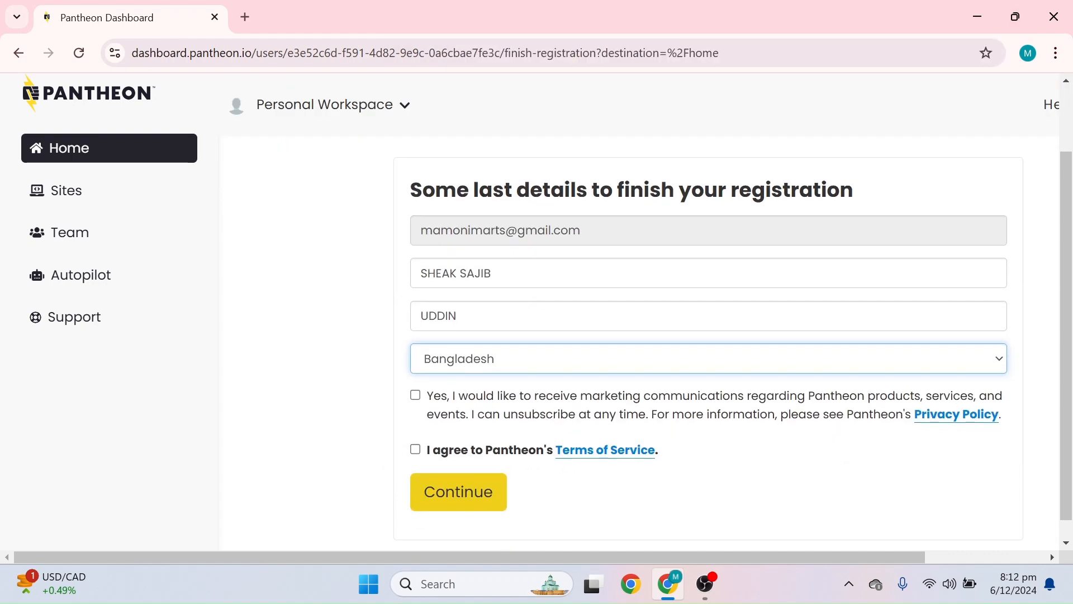
{"action": "left_click", "coordinate": [414, 395]}
{"action": "left_click", "coordinate": [415, 450]}
{"action": "left_click", "coordinate": [455, 503]}
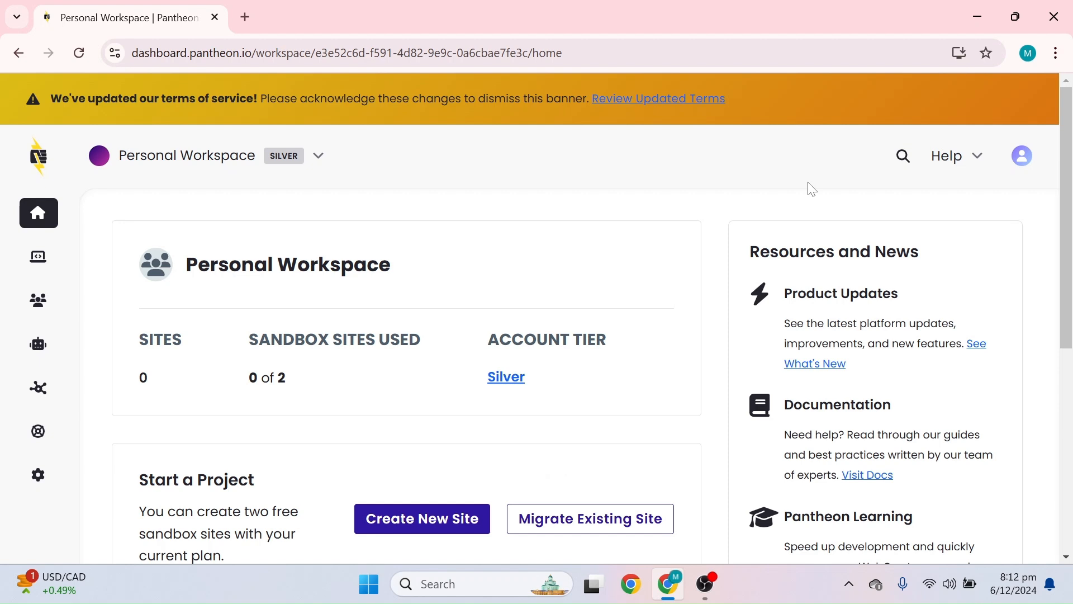
Start a new site from the dashboard and choose WordPress as its type
{"action": "scroll", "coordinate": [566, 290], "scroll_direction": "down", "scroll_amount": 2}
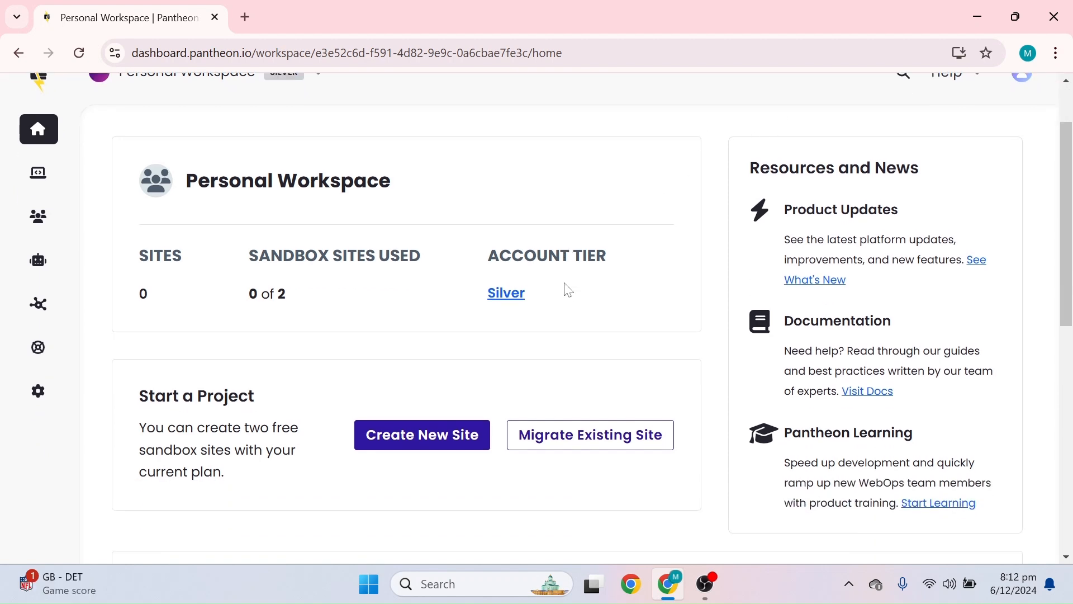
{"action": "scroll", "coordinate": [566, 290], "scroll_direction": "up", "scroll_amount": 2}
{"action": "scroll", "coordinate": [567, 290], "scroll_direction": "down", "scroll_amount": 2}
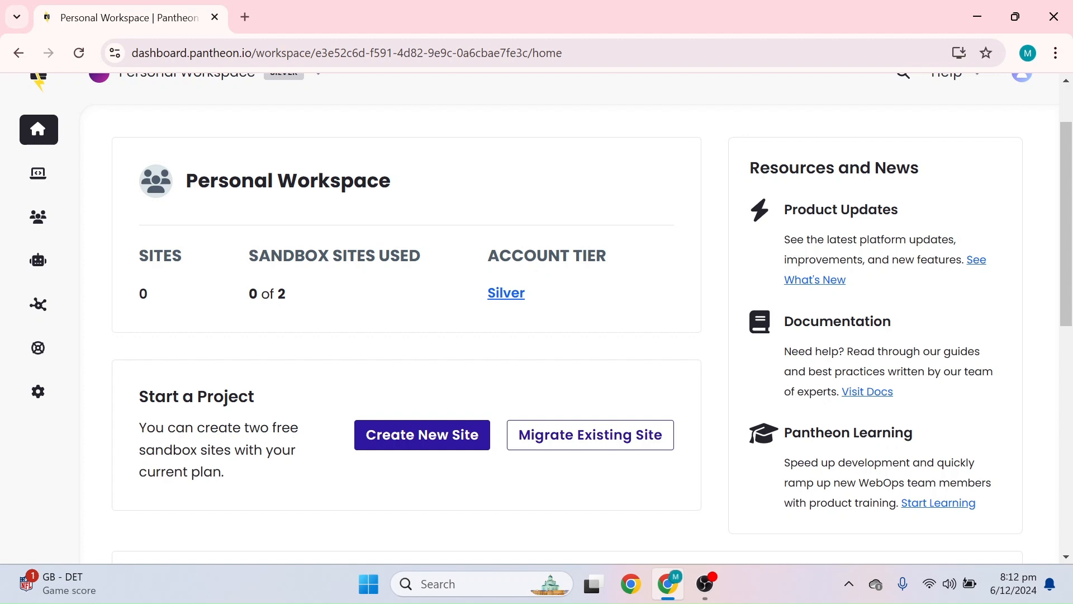
{"action": "left_click", "coordinate": [421, 435]}
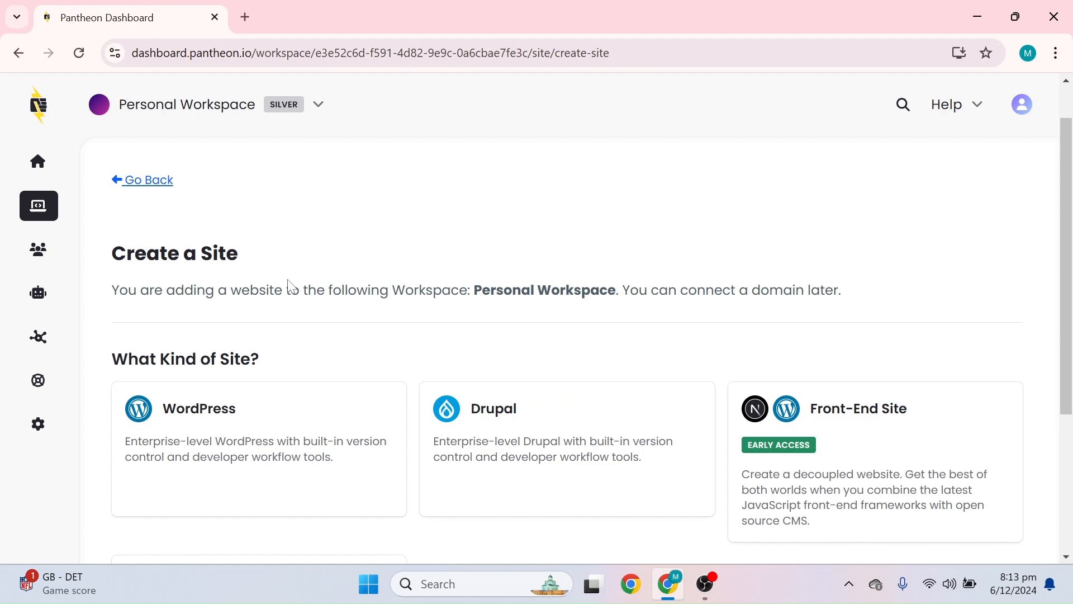
{"action": "scroll", "coordinate": [288, 284], "scroll_direction": "down", "scroll_amount": 3}
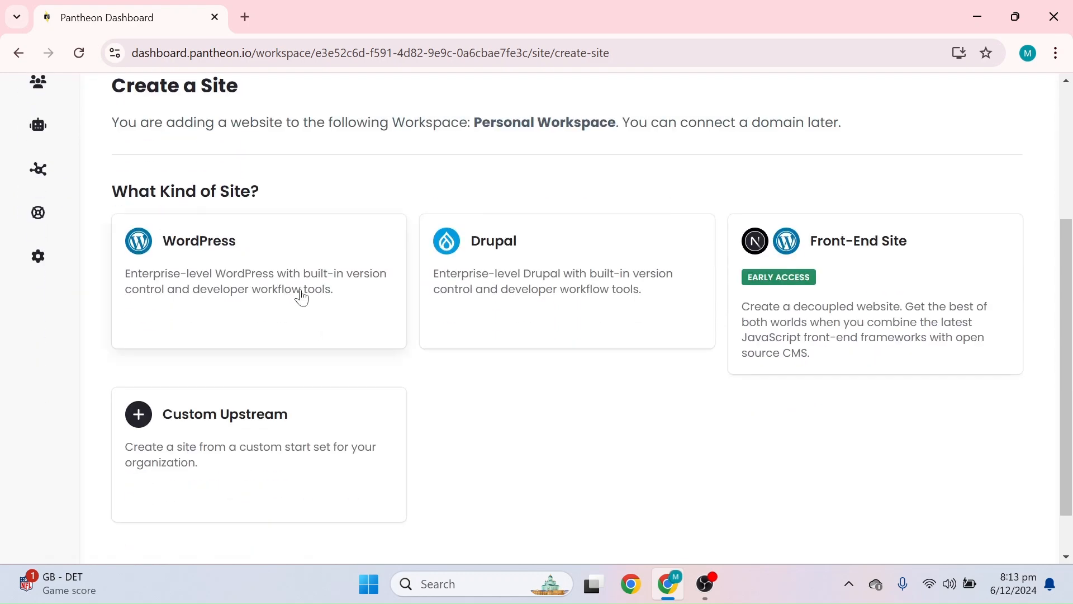
{"action": "left_click", "coordinate": [254, 262]}
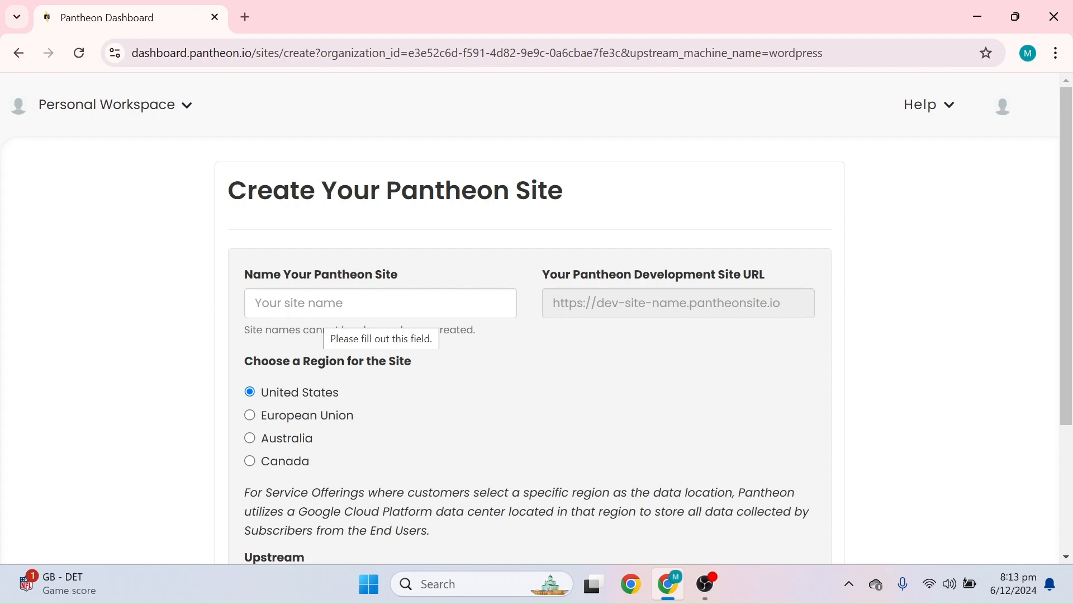
Name the site Moinamart24 and create it in the United States region
{"action": "left_click", "coordinate": [319, 310]}
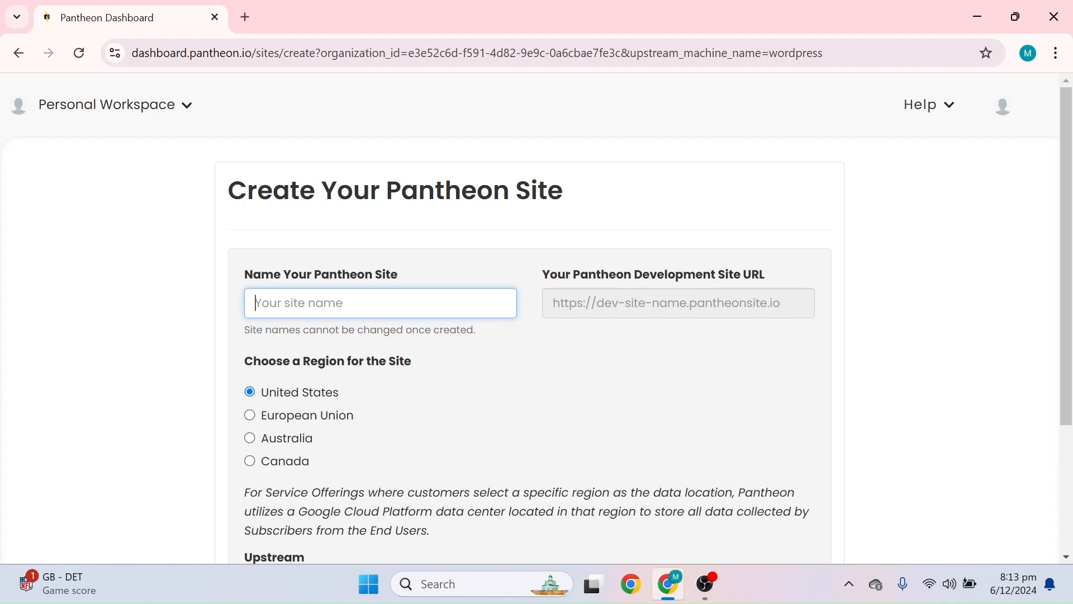
{"action": "type", "text": "Moin"}
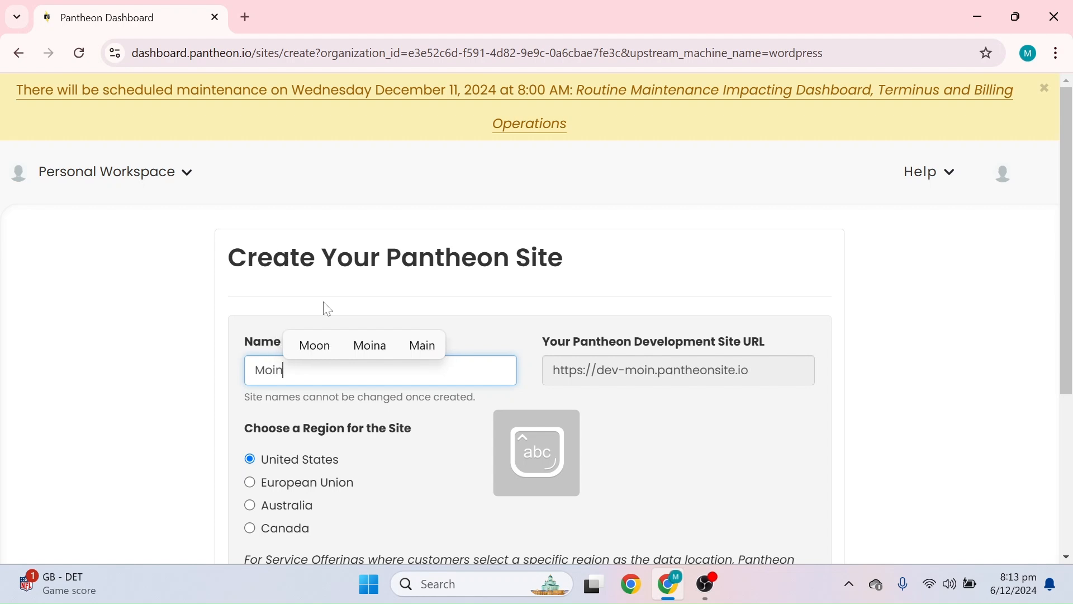
{"action": "type", "text": "amart"}
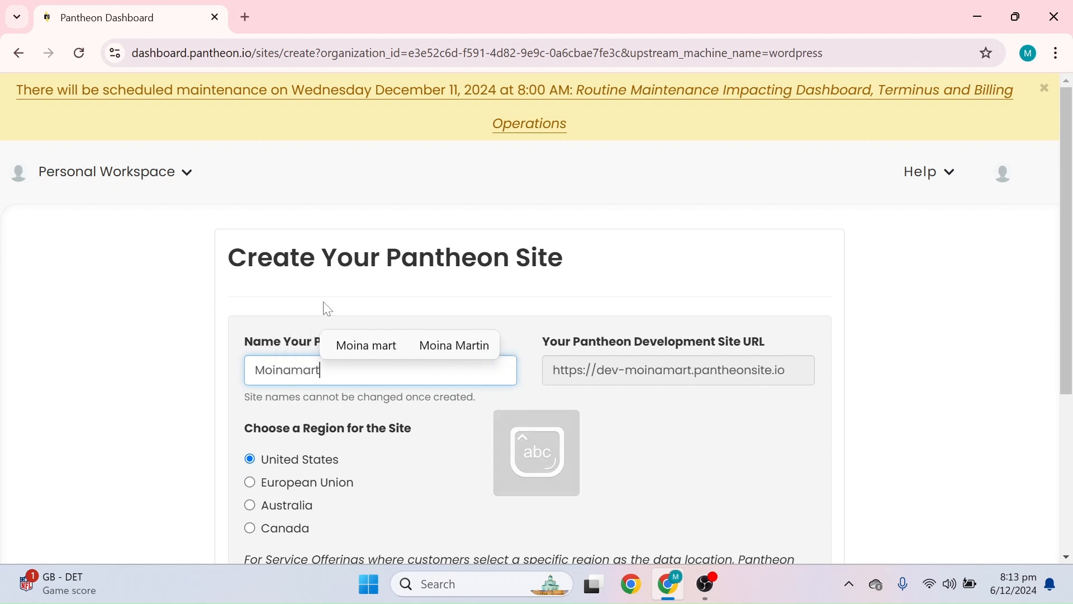
{"action": "type", "text": "24"}
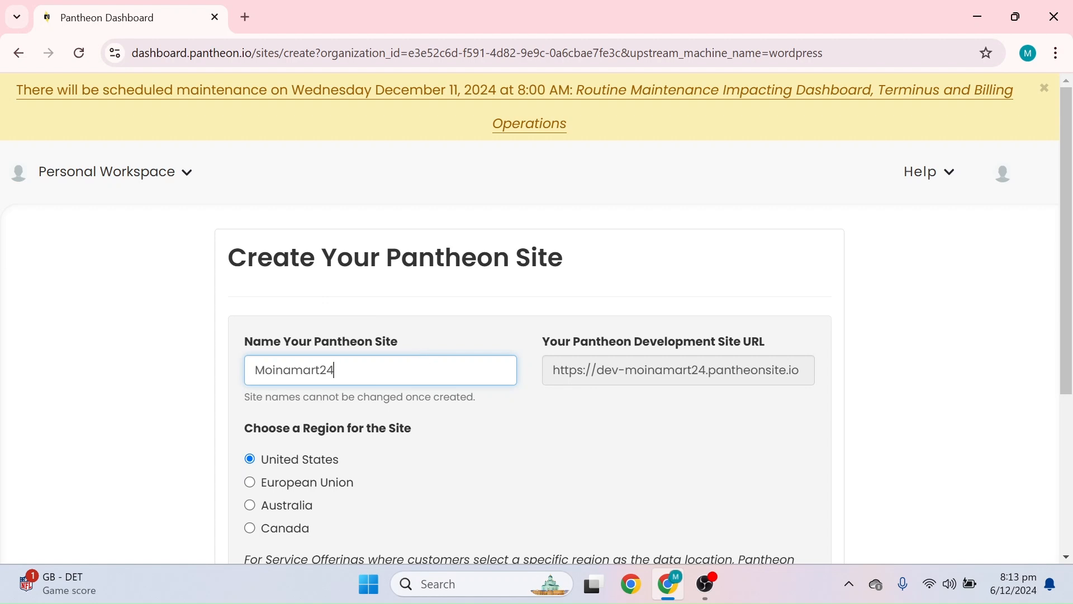
{"action": "scroll", "coordinate": [314, 365], "scroll_direction": "down", "scroll_amount": 1}
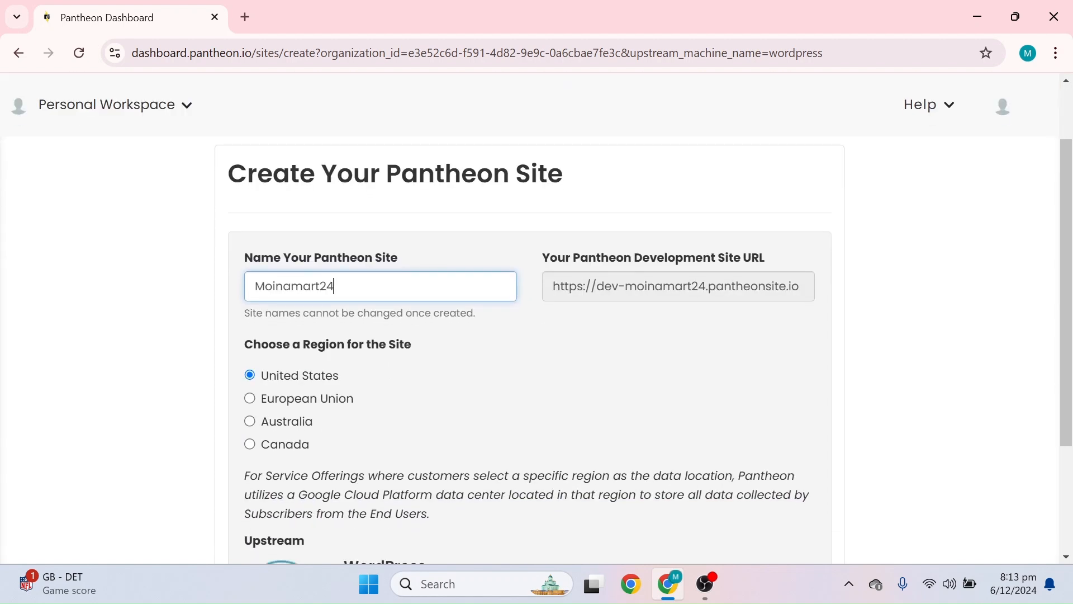
{"action": "scroll", "coordinate": [339, 366], "scroll_direction": "down", "scroll_amount": 1}
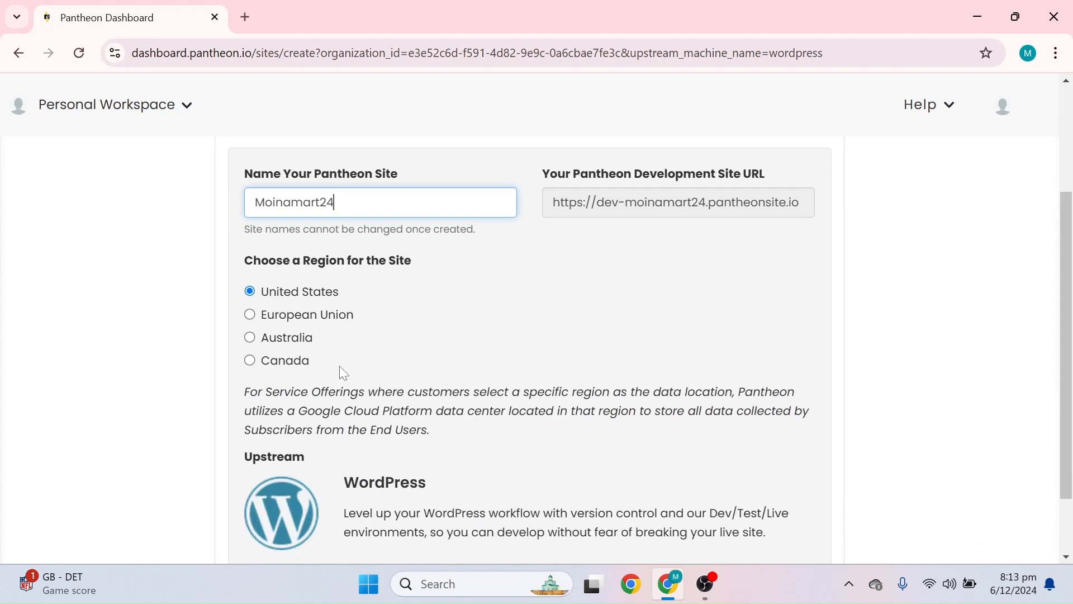
{"action": "scroll", "coordinate": [342, 371], "scroll_direction": "down", "scroll_amount": 1}
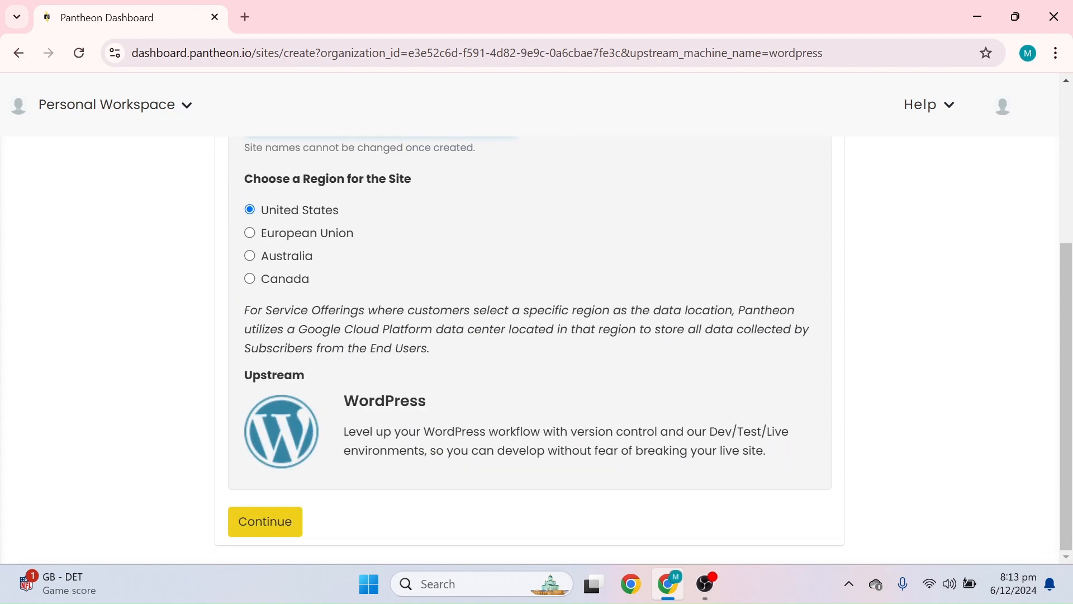
{"action": "left_click", "coordinate": [289, 516]}
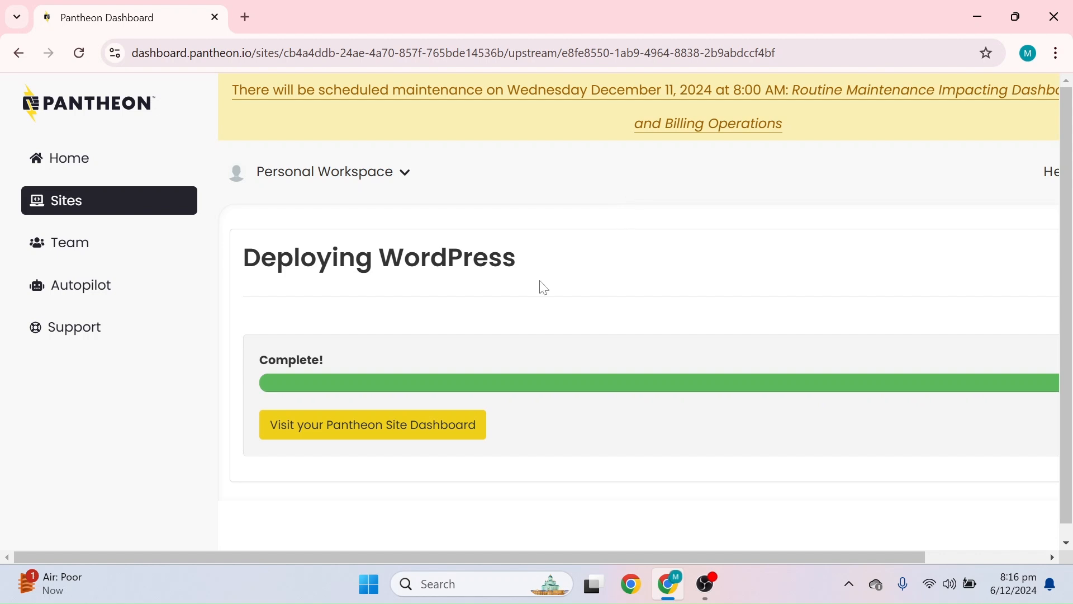
Open the Moinamart24 site dashboard and launch the Dev environment's Site Admin
{"action": "left_click", "coordinate": [398, 433]}
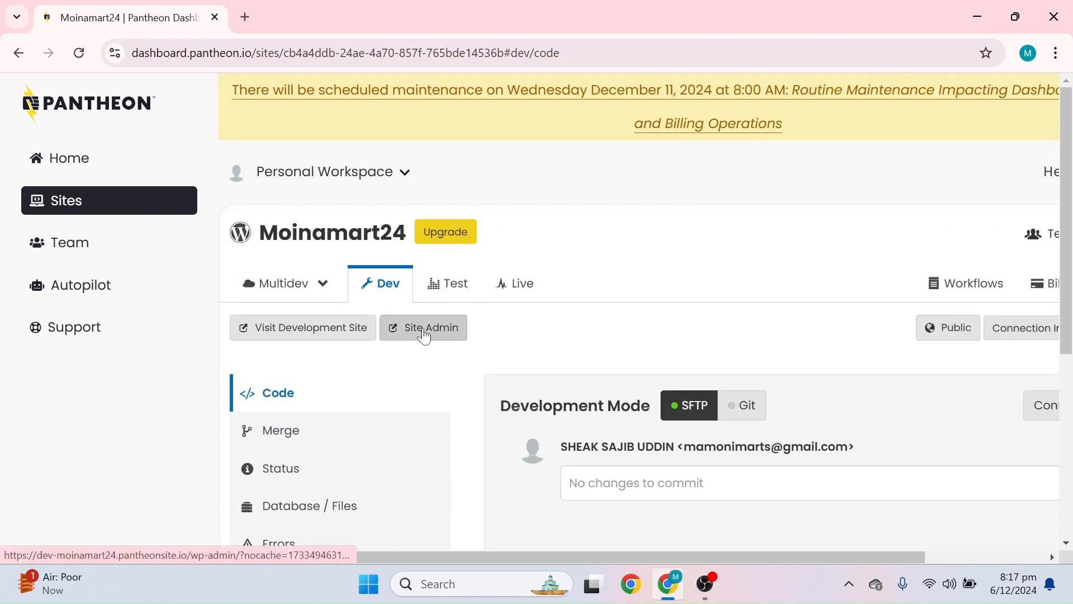
{"action": "left_click", "coordinate": [424, 333]}
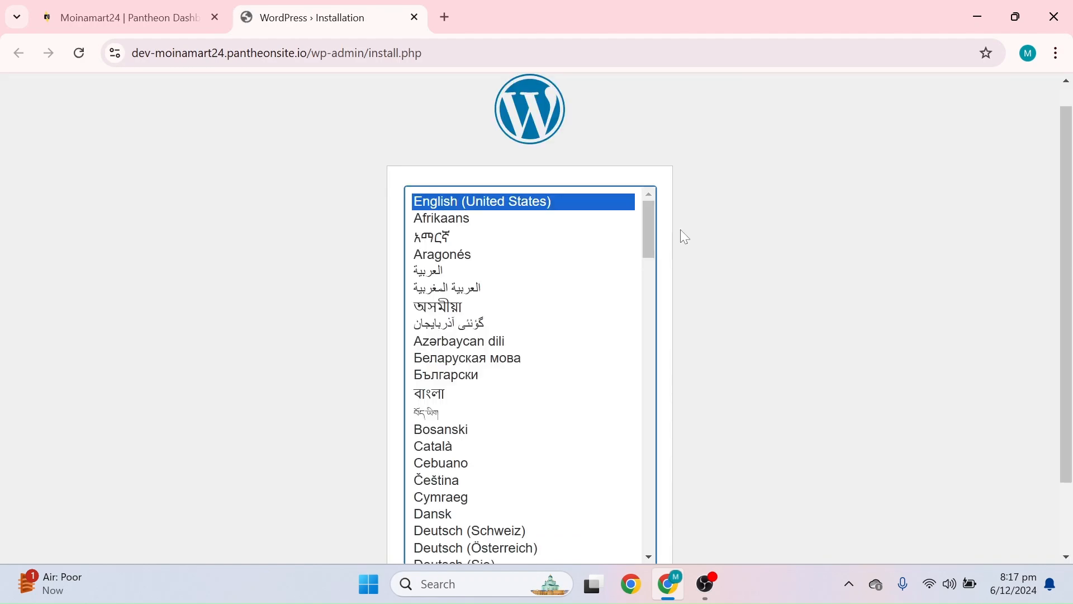
Keep English as the language and enter the site title 'Moina Mart'
{"action": "scroll", "coordinate": [649, 250], "scroll_direction": "down", "scroll_amount": 10}
{"action": "scroll", "coordinate": [676, 292], "scroll_direction": "down", "scroll_amount": 1}
{"action": "scroll", "coordinate": [676, 292], "scroll_direction": "down", "scroll_amount": 1}
{"action": "left_click", "coordinate": [606, 509]}
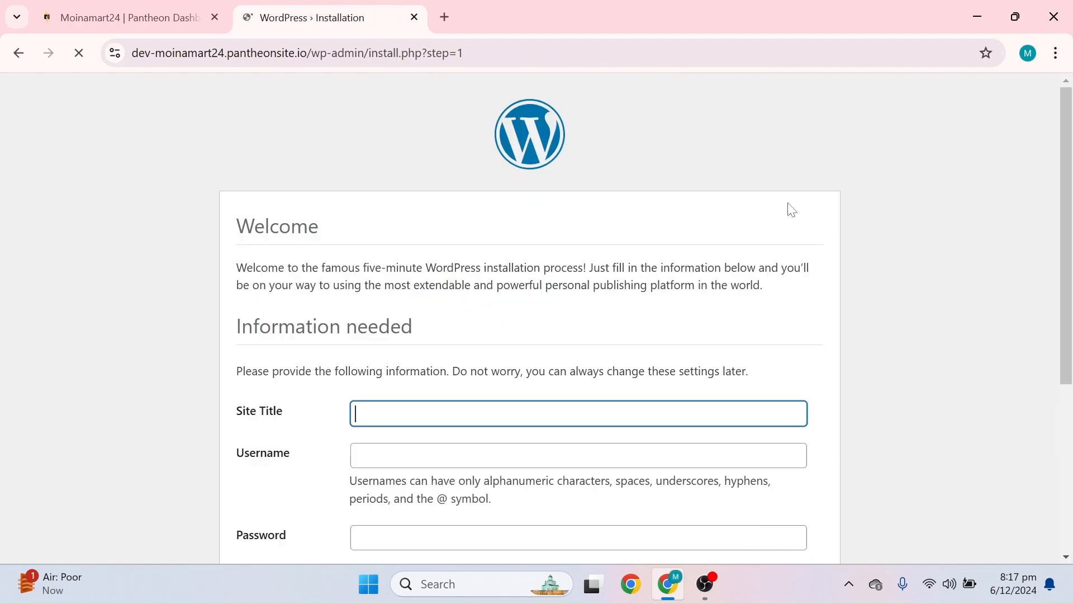
{"action": "scroll", "coordinate": [790, 214], "scroll_direction": "down", "scroll_amount": 1}
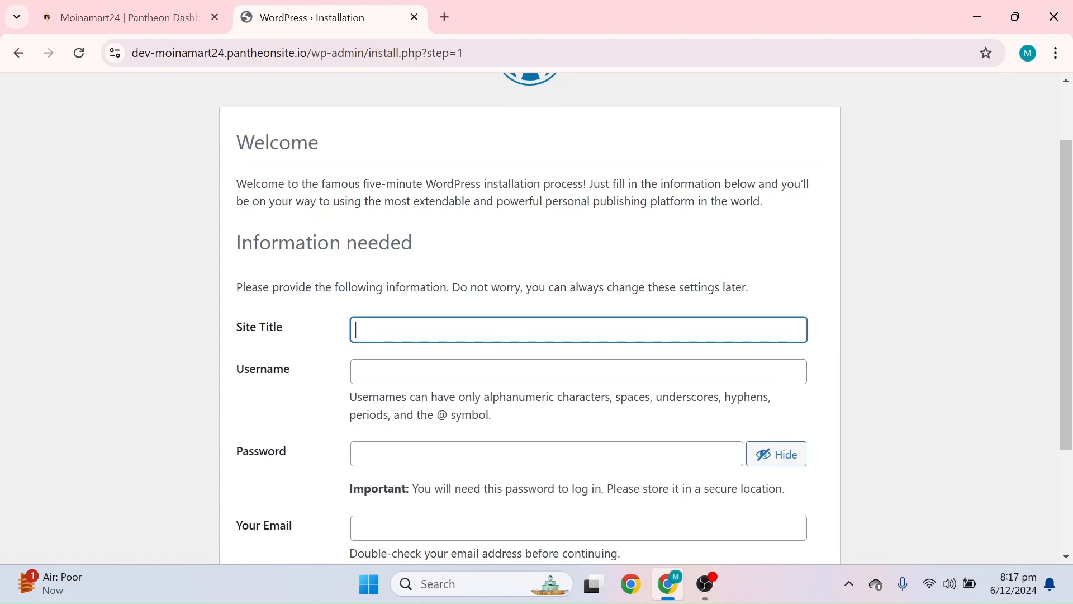
{"action": "key", "text": "Caps_Lock"}
{"action": "type", "text": "M"}
{"action": "key", "text": "Caps_Lock"}
{"action": "type", "text": "oina"}
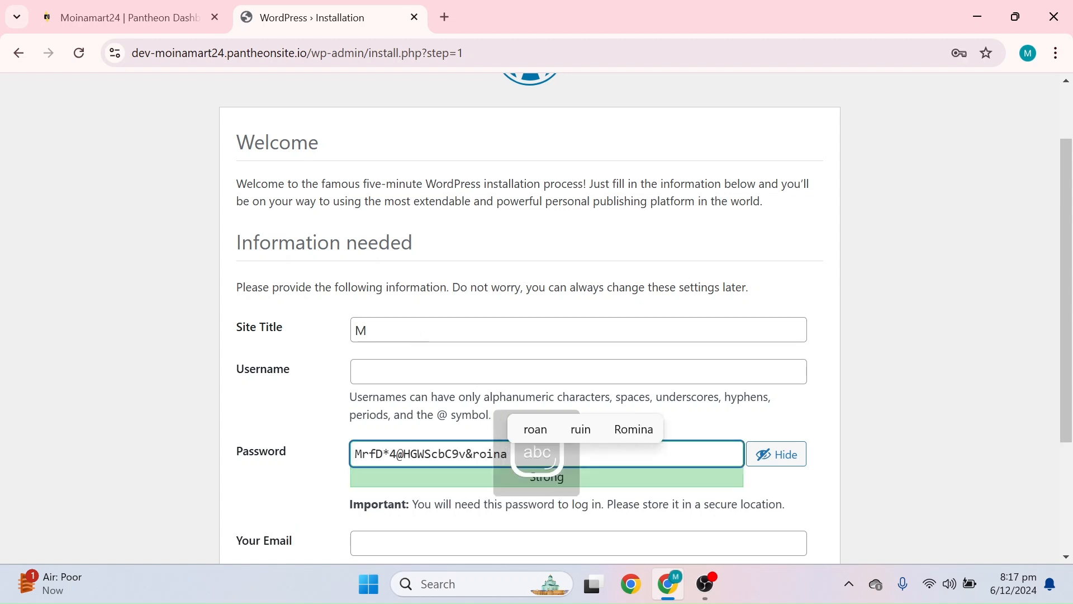
{"action": "left_click", "coordinate": [412, 337]}
{"action": "type", "text": "oina"}
{"action": "key", "text": "Caps_Lock"}
{"action": "type", "text": "M"}
{"action": "key", "text": "Caps_Lock"}
{"action": "type", "text": "art"}
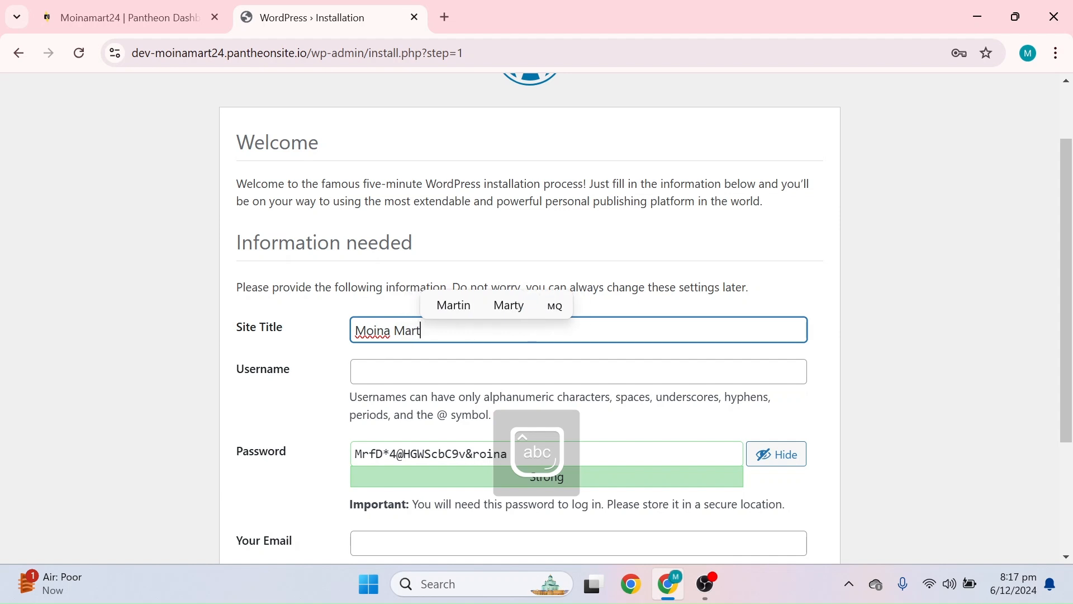
Set the username to 'admin' and replace the suggested password with a chosen one
{"action": "left_click", "coordinate": [355, 372]}
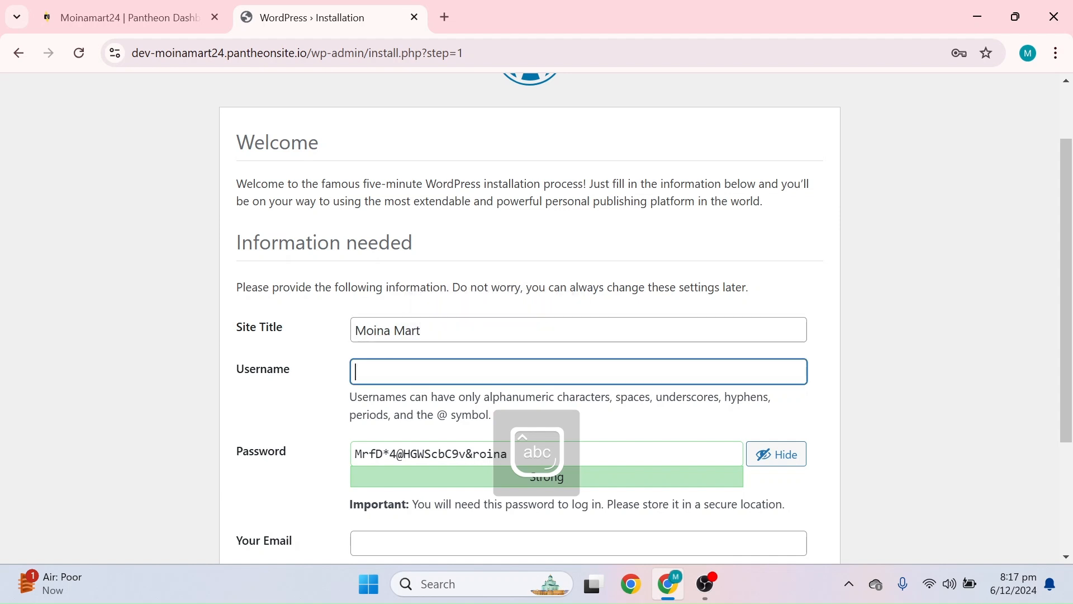
{"action": "type", "text": "ad"}
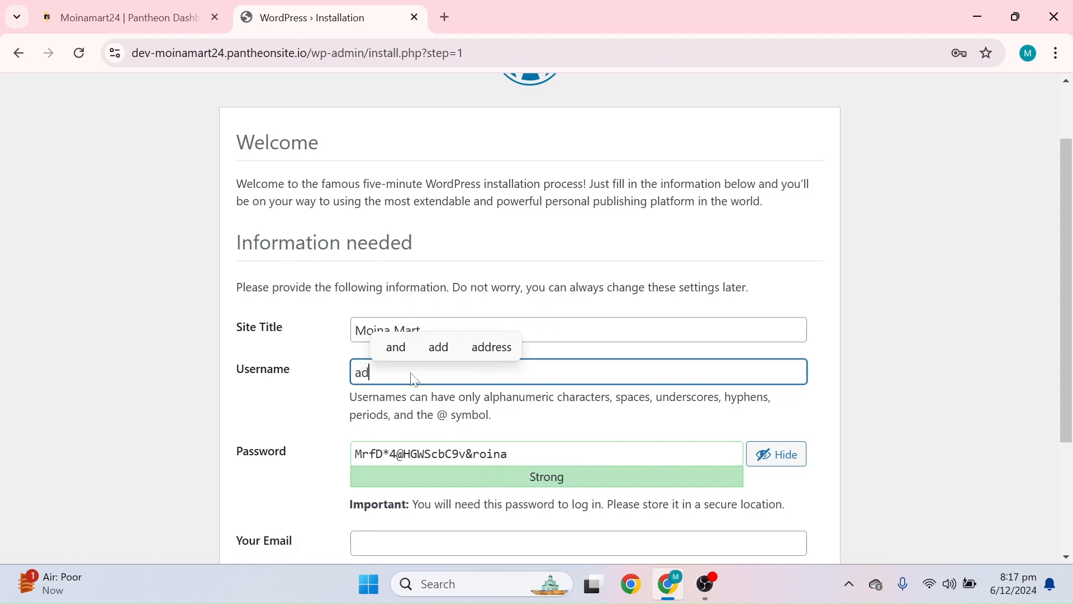
{"action": "type", "text": "min"}
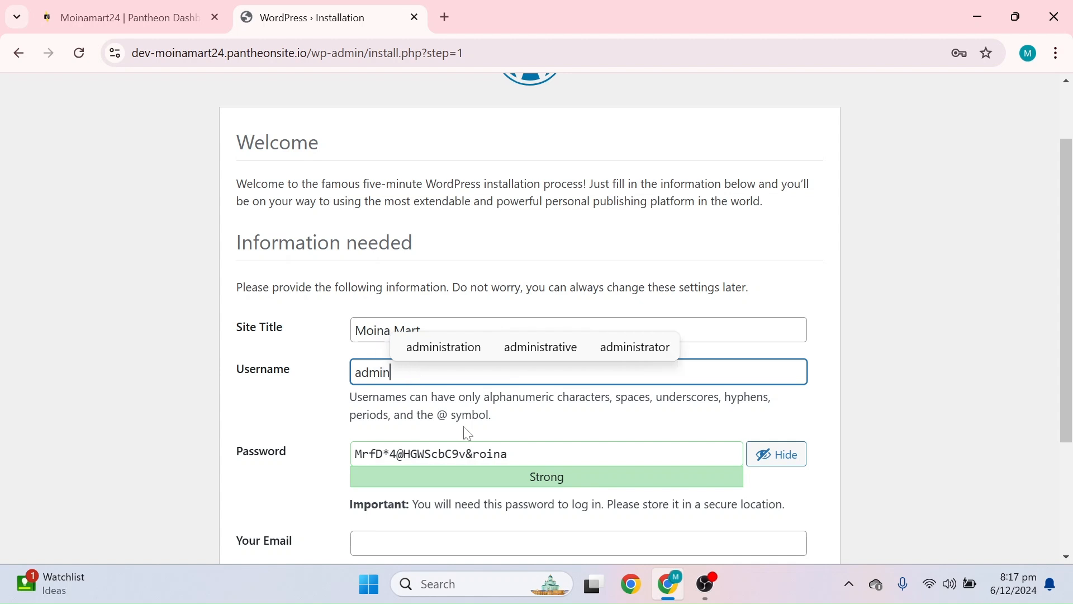
{"action": "left_click", "coordinate": [510, 454]}
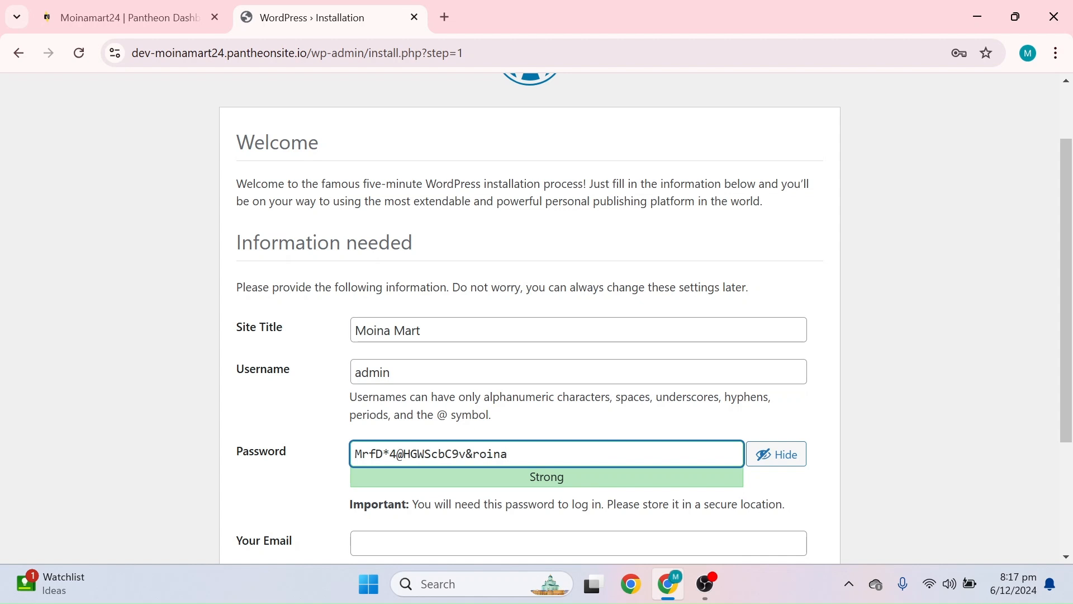
{"action": "key", "text": "BackSpace"}
{"action": "key", "text": "BackSpace"}
{"action": "key", "text": "BackSpace"}
{"action": "key", "text": "BackSpace"}
{"action": "key", "text": "BackSpace"}
{"action": "key", "text": "BackSpace"}
{"action": "key", "text": "BackSpace"}
{"action": "key", "text": "BackSpace"}
{"action": "key", "text": "BackSpace"}
{"action": "key", "text": "BackSpace"}
{"action": "key", "text": "BackSpace"}
{"action": "key", "text": "BackSpace"}
{"action": "key", "text": "BackSpace"}
{"action": "key", "text": "BackSpace"}
{"action": "key", "text": "BackSpace"}
{"action": "key", "text": "BackSpace"}
{"action": "key", "text": "BackSpace"}
{"action": "key", "text": "BackSpace"}
{"action": "key", "text": "BackSpace"}
{"action": "key", "text": "BackSpace"}
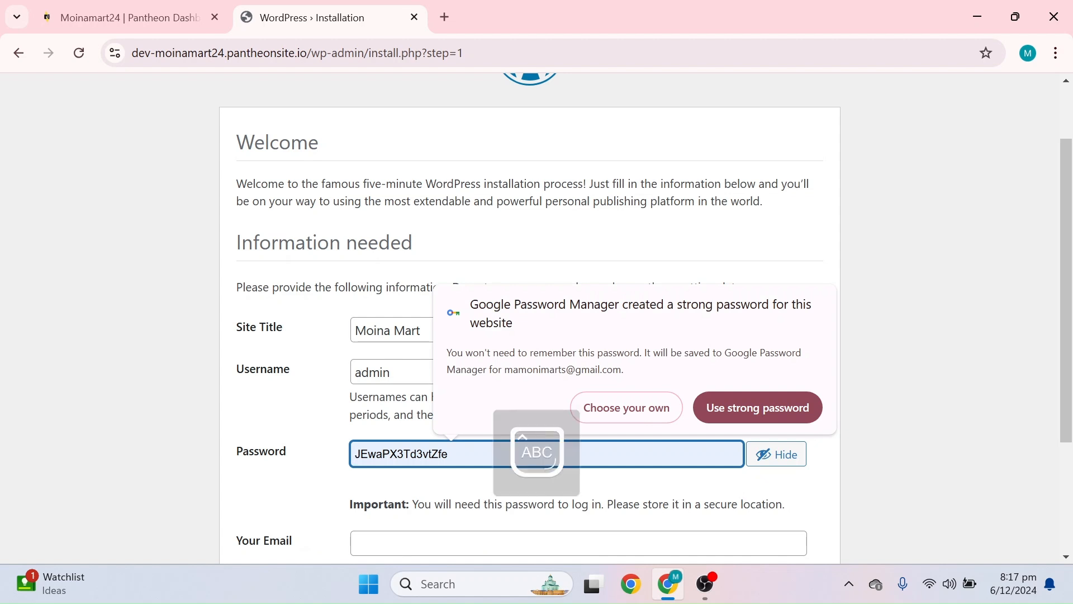
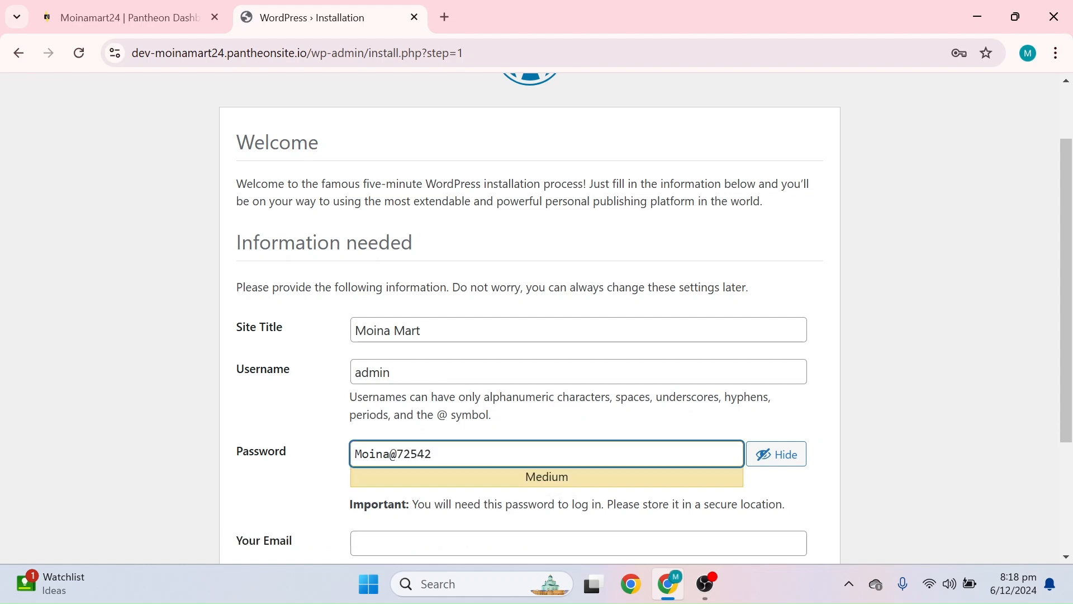
Enter the admin's Gmail e-mail address and install WordPress
{"action": "scroll", "coordinate": [479, 439], "scroll_direction": "down", "scroll_amount": 3}
{"action": "left_click", "coordinate": [428, 385]}
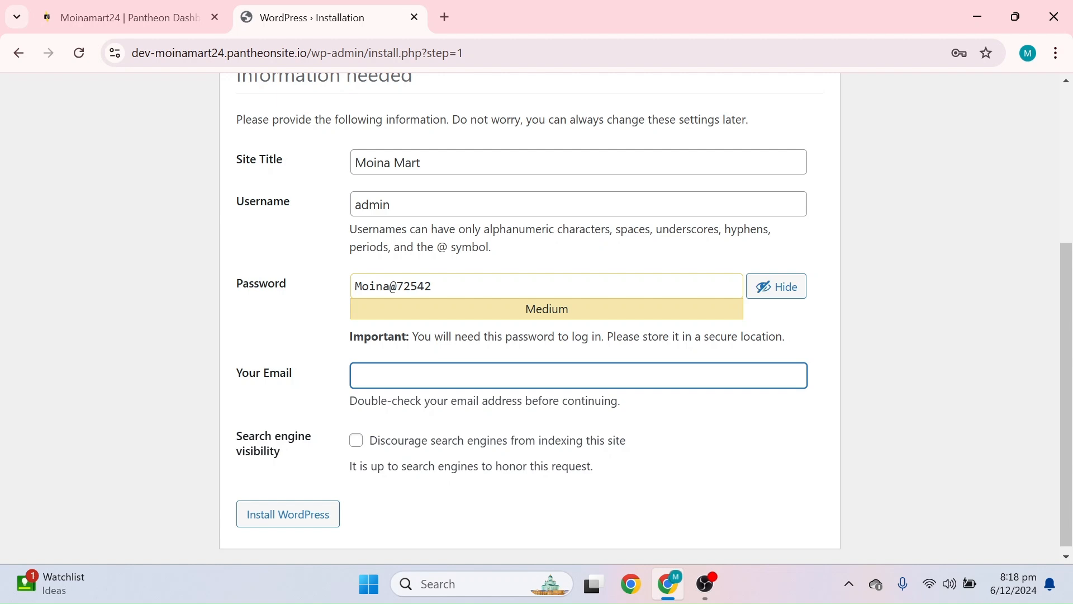
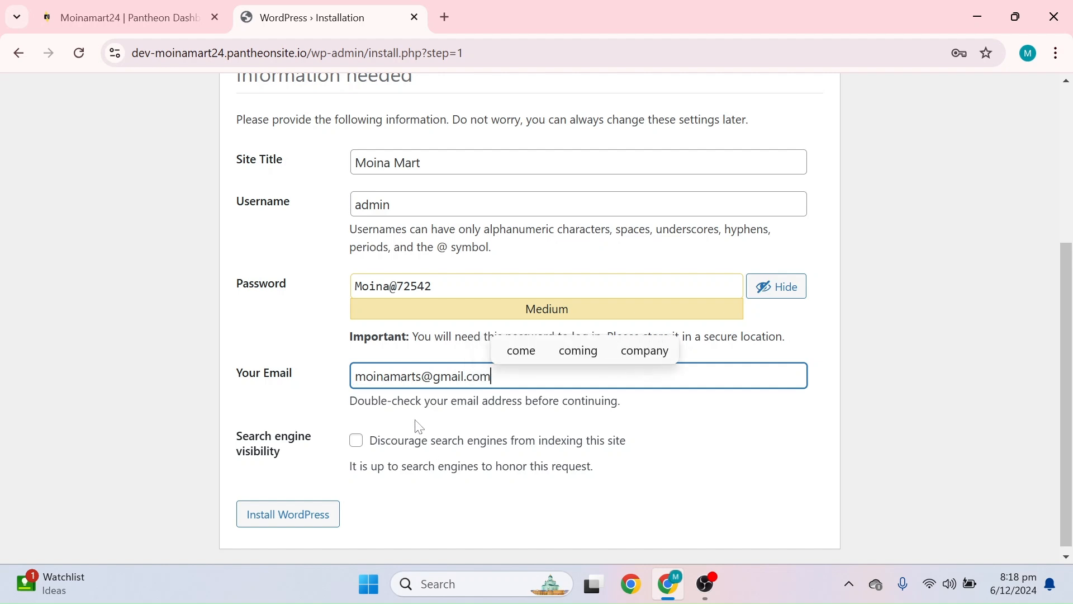
{"action": "scroll", "coordinate": [431, 412], "scroll_direction": "down", "scroll_amount": 1}
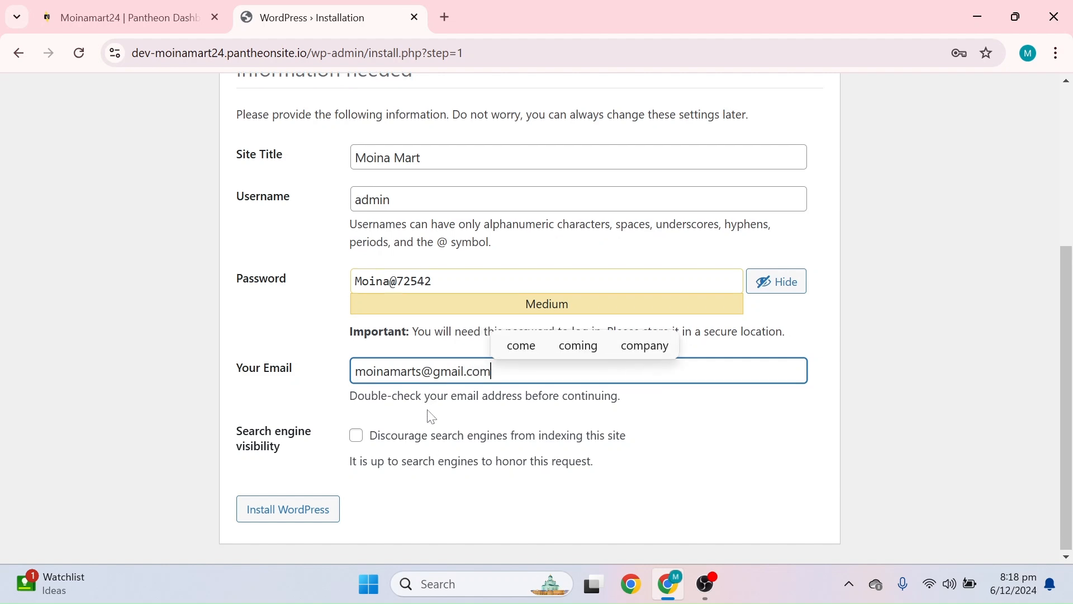
{"action": "left_click", "coordinate": [307, 524]}
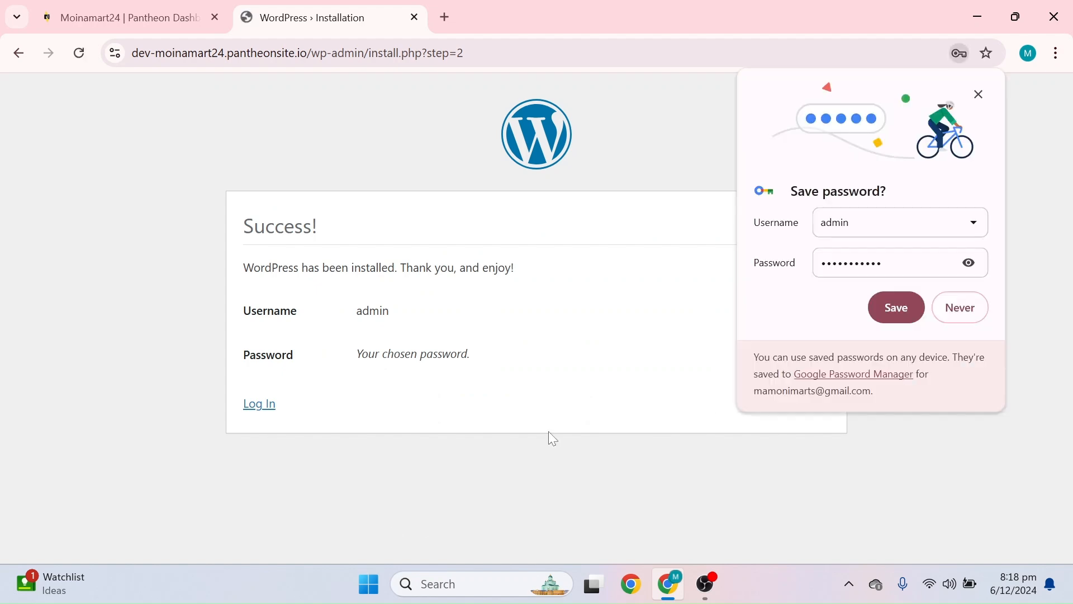
Save the password in Chrome and log in to WordPress with Remember Me checked
{"action": "left_click", "coordinate": [889, 307]}
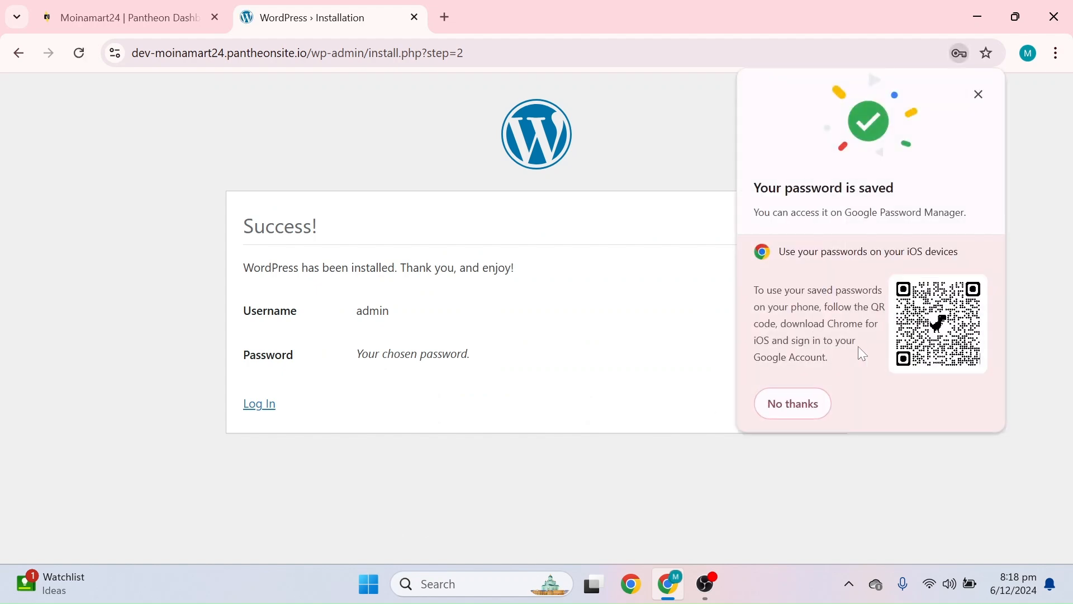
{"action": "left_click", "coordinate": [241, 405]}
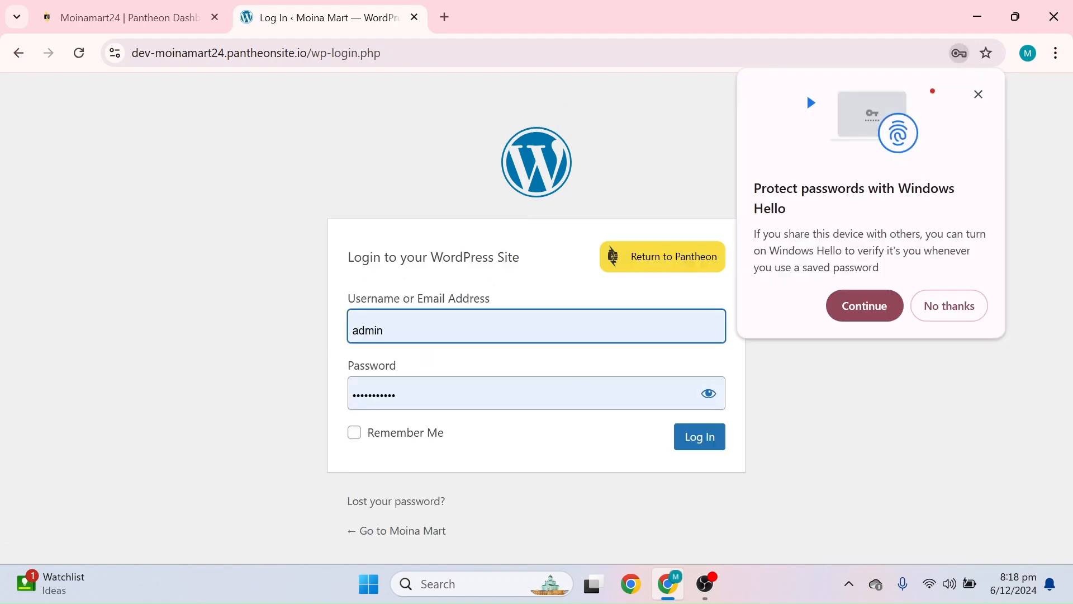
{"action": "left_click", "coordinate": [355, 435]}
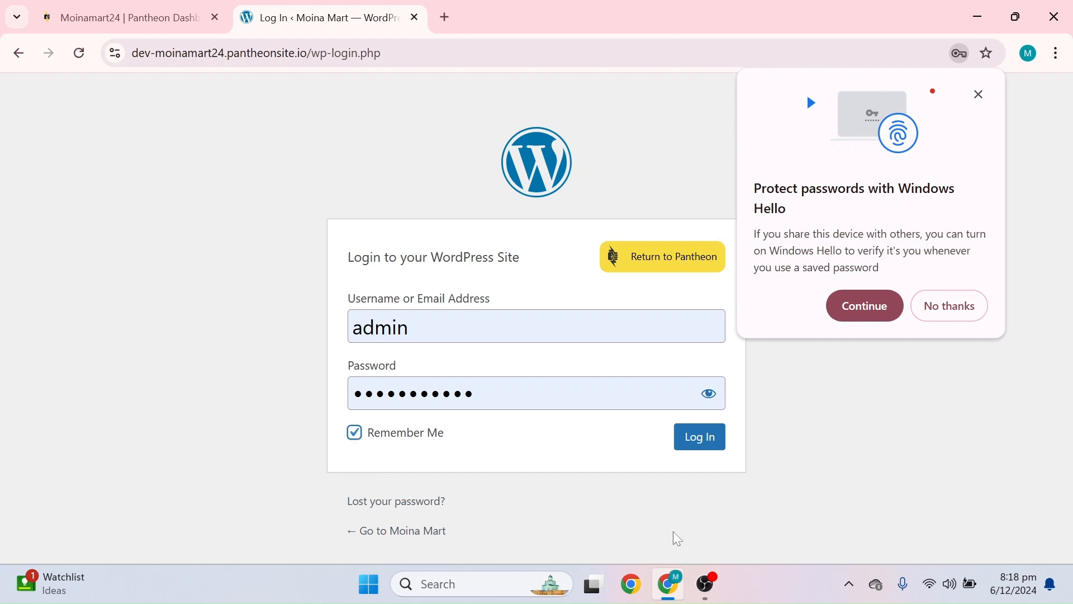
{"action": "left_click", "coordinate": [697, 440]}
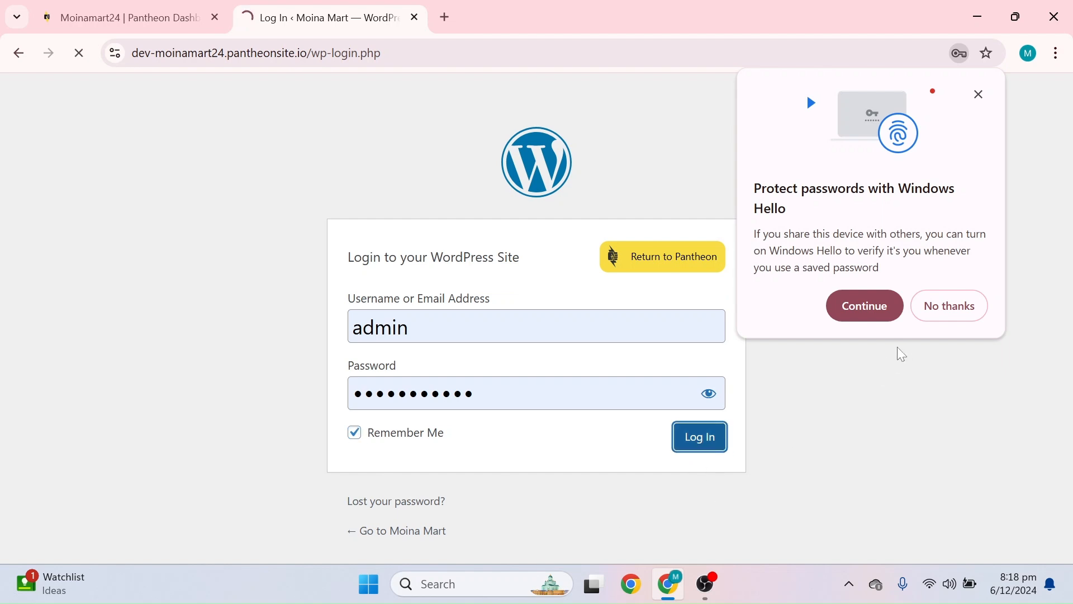
{"action": "left_click", "coordinate": [979, 95]}
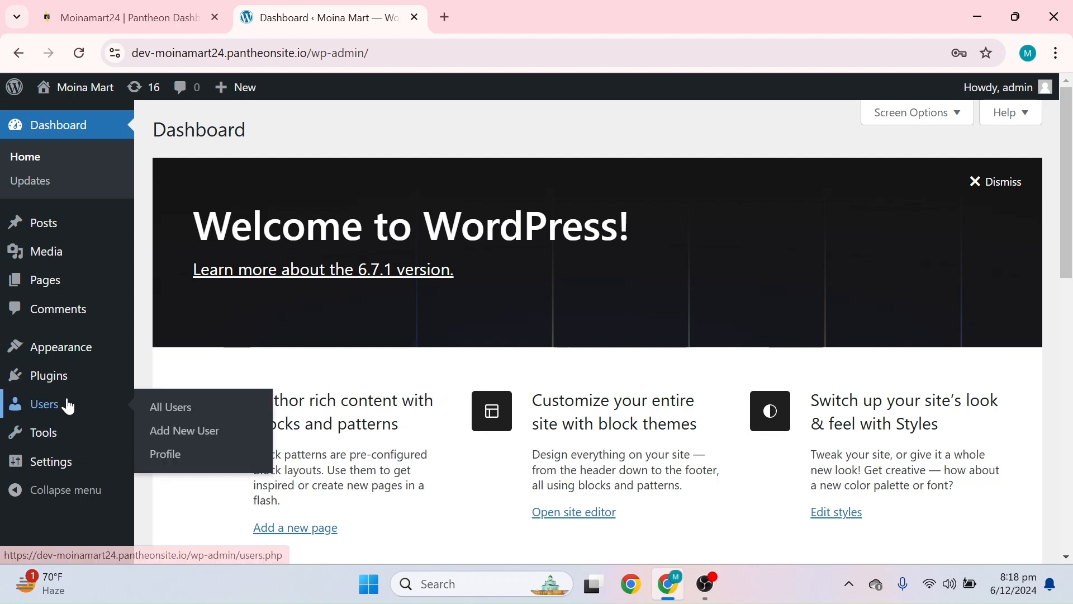
Go to Plugins > Add New Plugin in the WordPress admin
{"action": "mouse_move", "coordinate": [55, 380]}
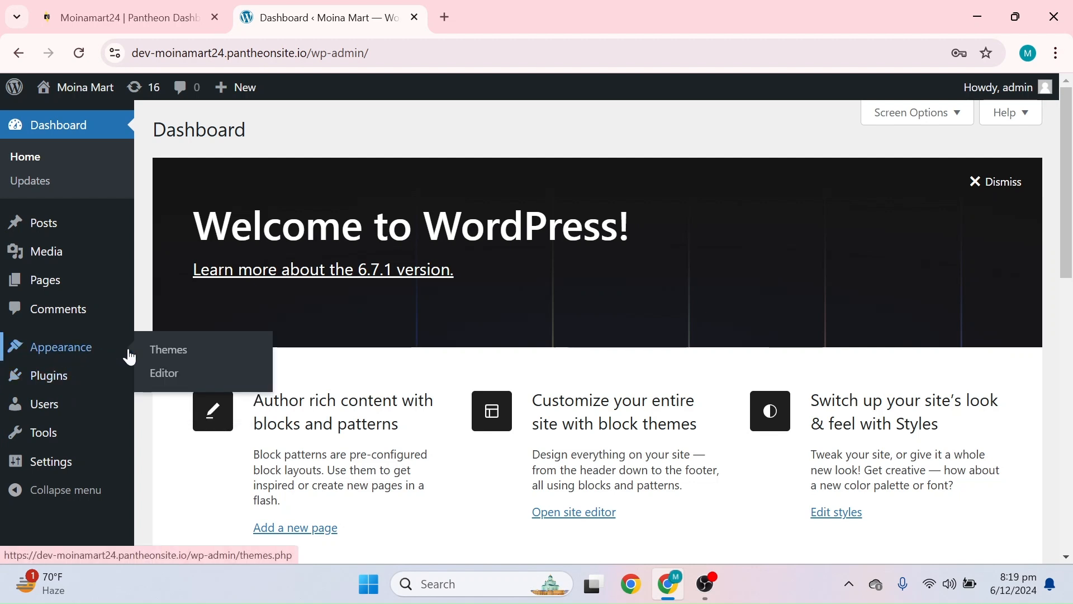
{"action": "mouse_move", "coordinate": [132, 395]}
{"action": "left_click", "coordinate": [171, 410]}
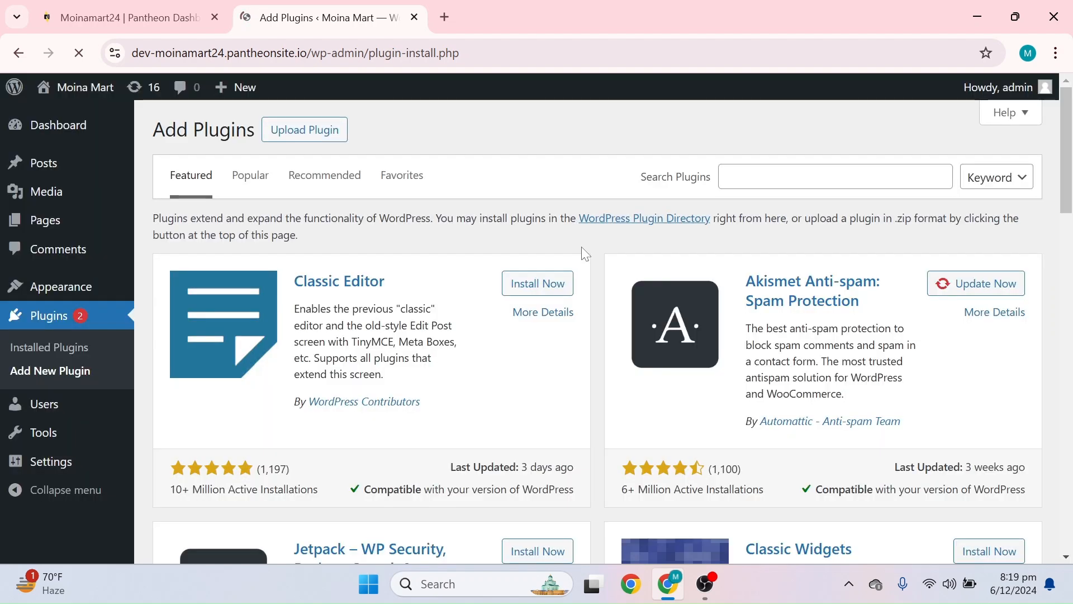
Search plugins for 'starter te', install Starter Templates, and clear the search box for a new search
{"action": "left_click", "coordinate": [835, 177]}
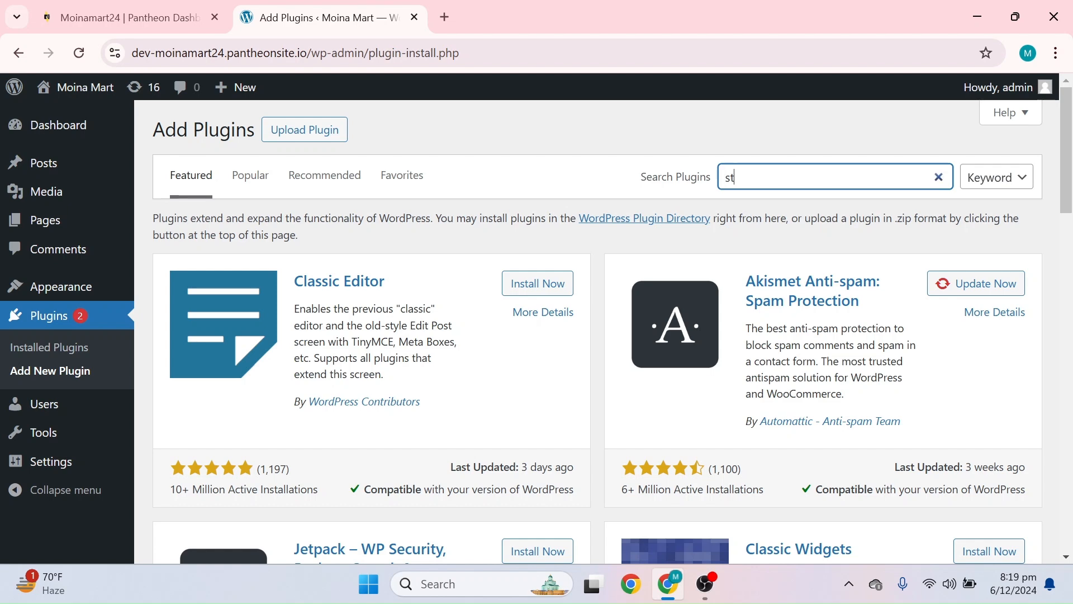
{"action": "type", "text": "starter te"}
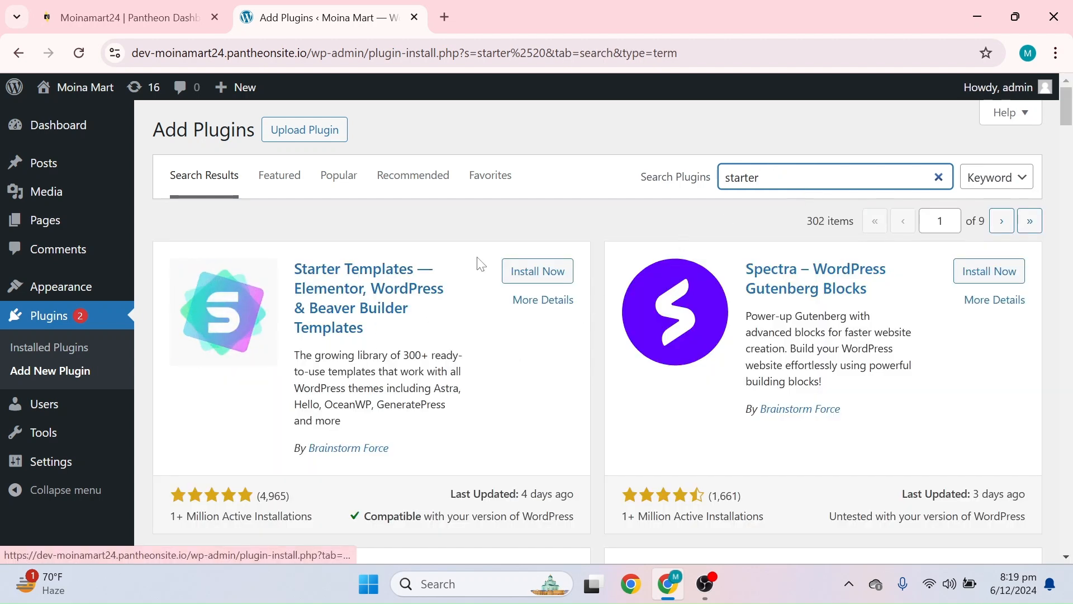
{"action": "left_click", "coordinate": [529, 270]}
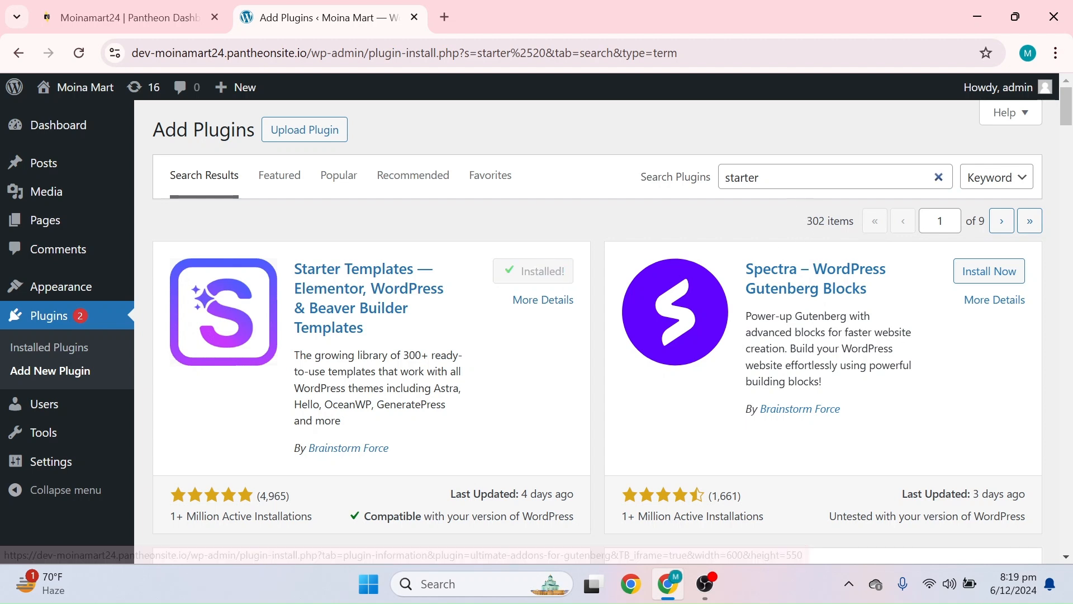
{"action": "left_click", "coordinate": [805, 177]}
{"action": "key", "text": "BackSpace"}
{"action": "key", "text": "BackSpace"}
{"action": "key", "text": "BackSpace"}
{"action": "key", "text": "BackSpace"}
{"action": "key", "text": "BackSpace"}
{"action": "key", "text": "BackSpace"}
{"action": "key", "text": "BackSpace"}
Search plugins for 'conditional payment', then install and activate Conditional Payments for WooCommerce
{"action": "type", "text": "co"}
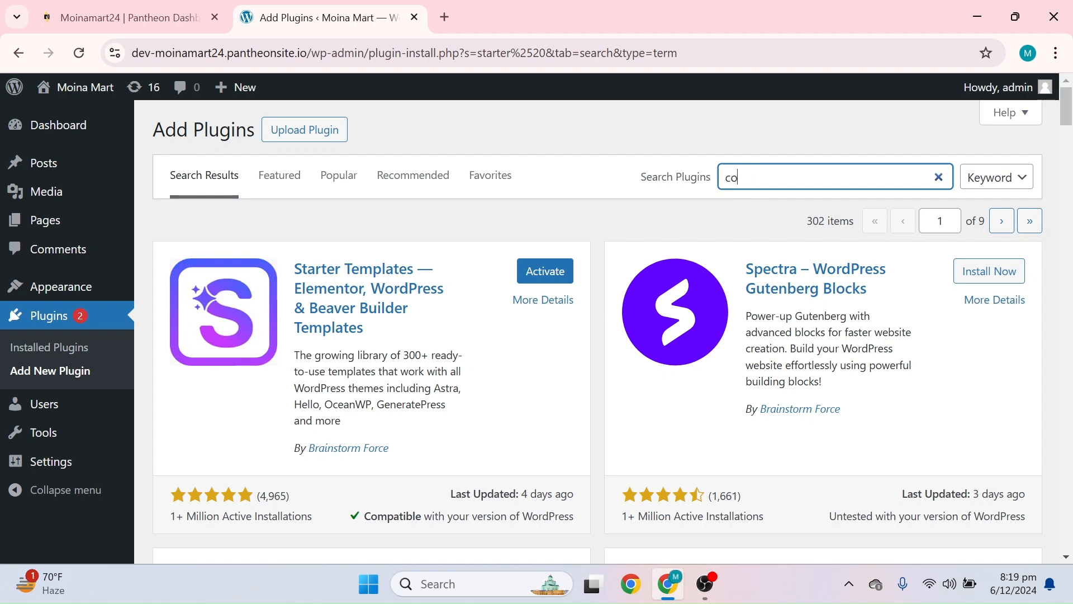
{"action": "type", "text": "nditional "}
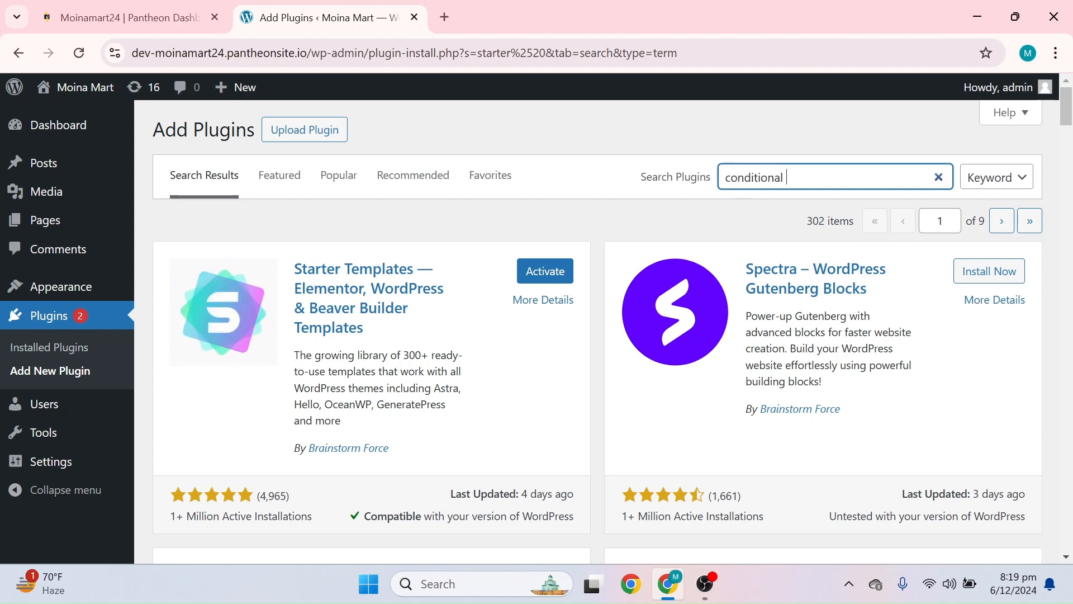
{"action": "type", "text": "paymrny"}
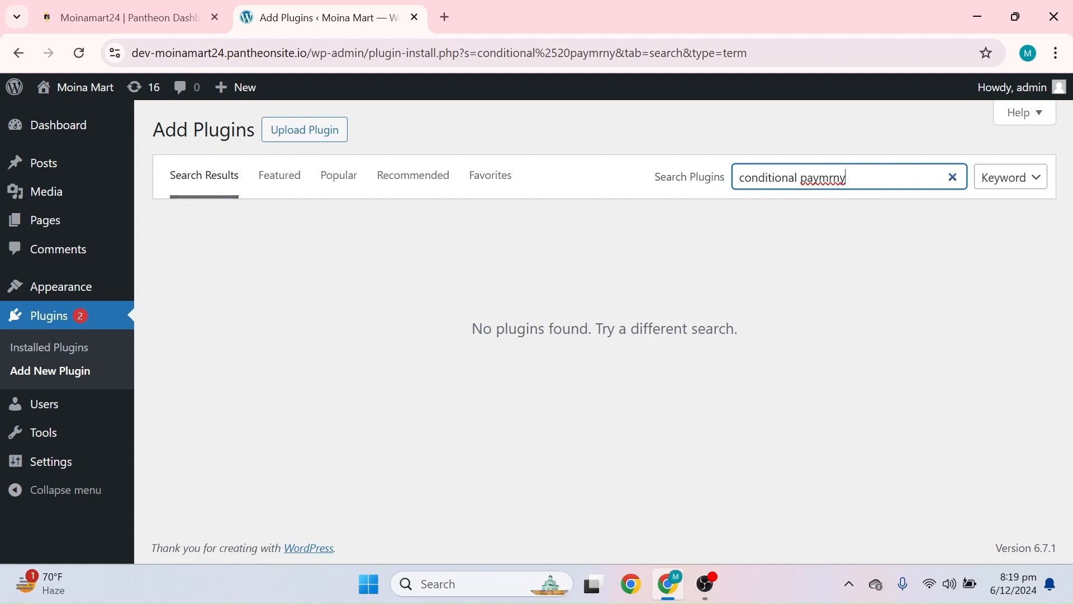
{"action": "key", "text": "Left"}
{"action": "key", "text": "Left"}
{"action": "key", "text": "BackSpace"}
{"action": "type", "text": "e"}
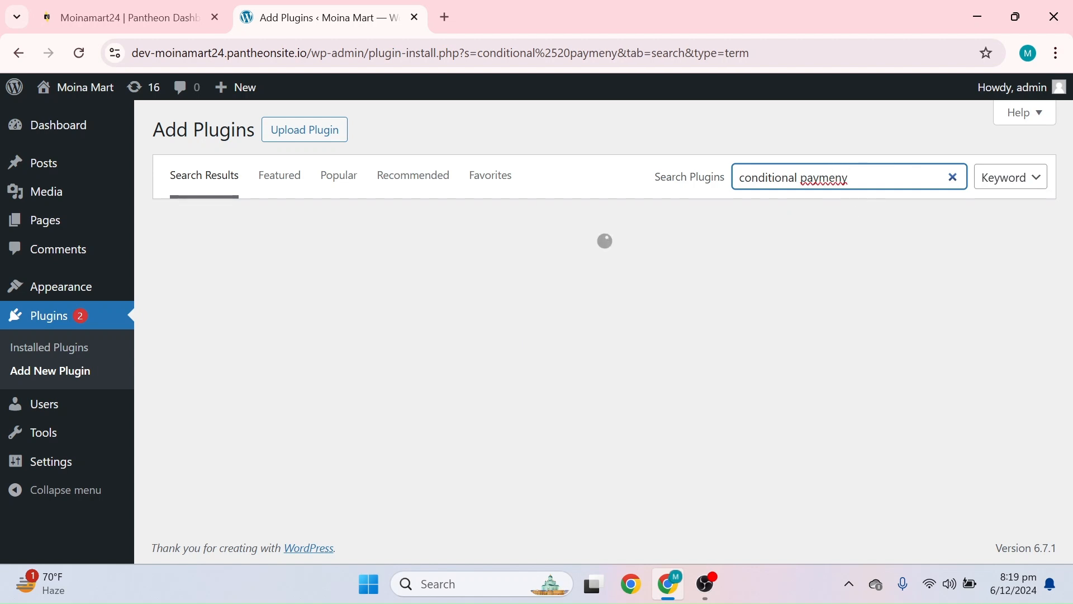
{"action": "key", "text": "End"}
{"action": "key", "text": "BackSpace"}
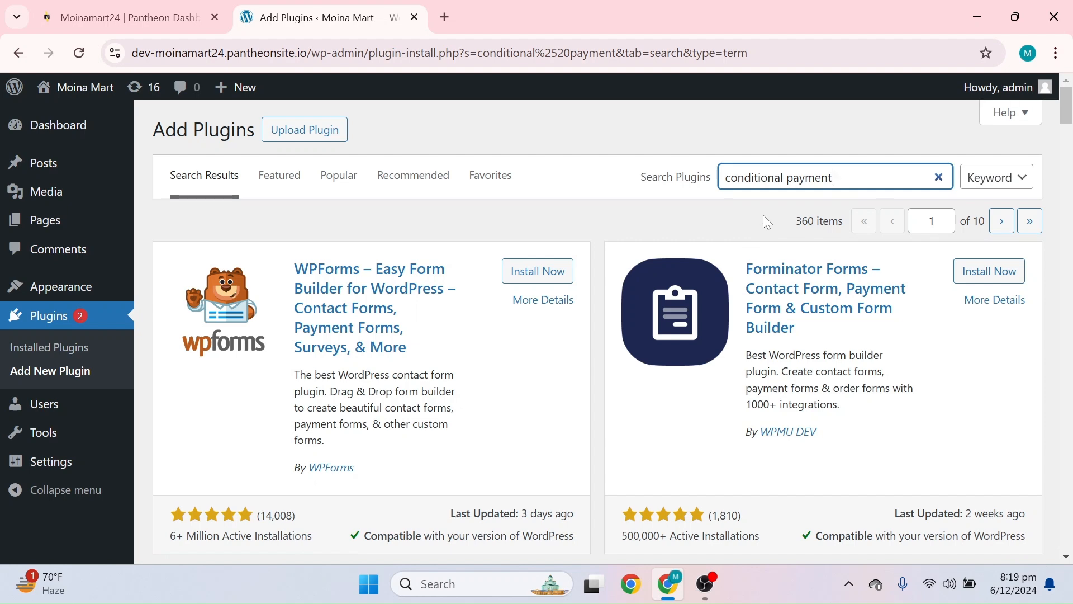
{"action": "scroll", "coordinate": [559, 323], "scroll_direction": "down", "scroll_amount": 2}
{"action": "scroll", "coordinate": [559, 323], "scroll_direction": "down", "scroll_amount": 5}
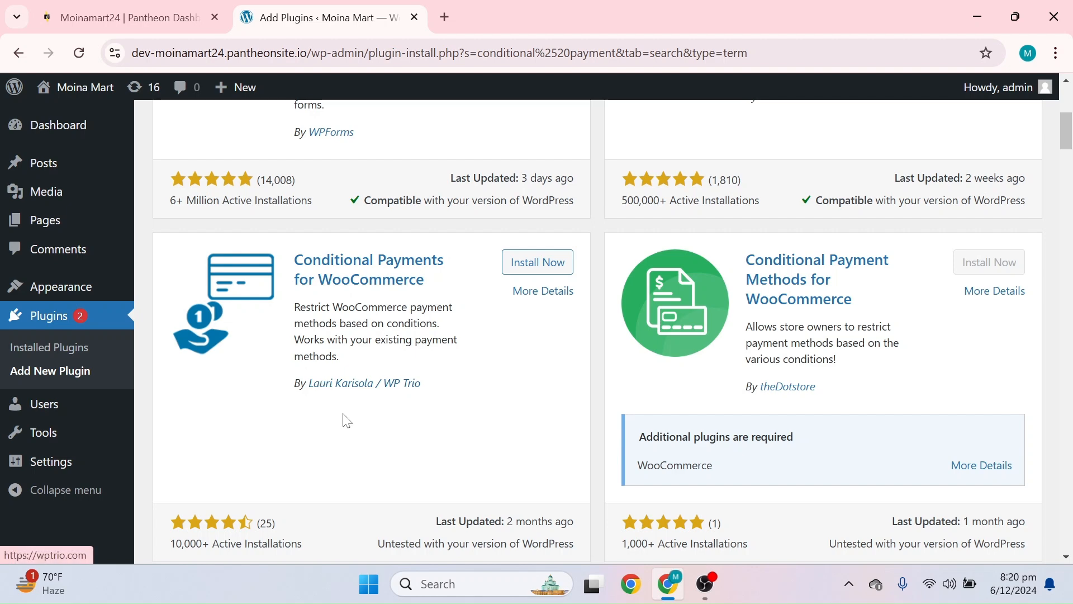
{"action": "scroll", "coordinate": [362, 404], "scroll_direction": "up", "scroll_amount": 2}
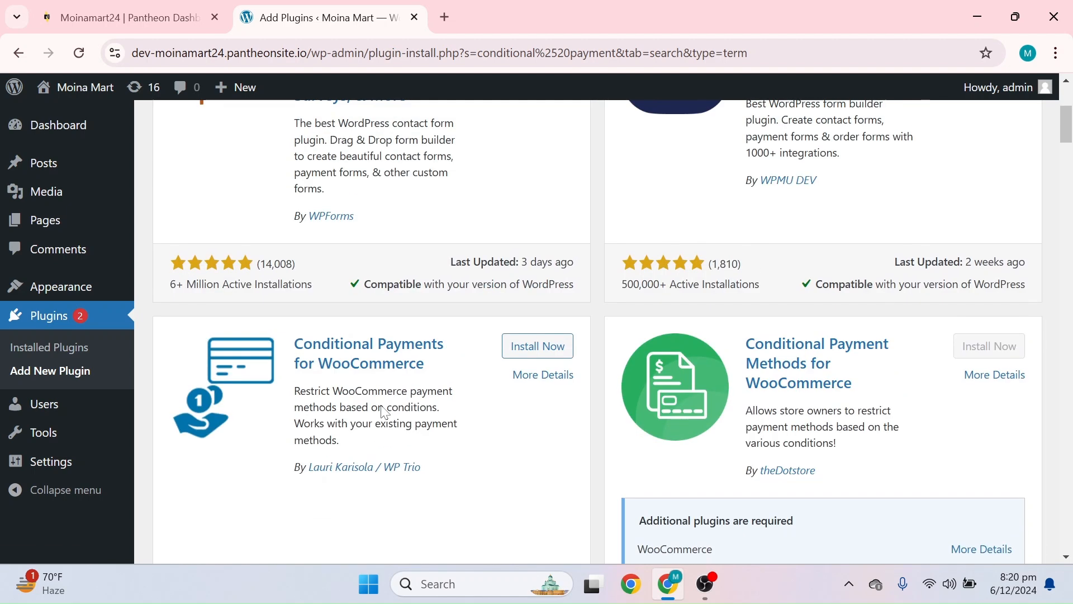
{"action": "left_click", "coordinate": [535, 347]}
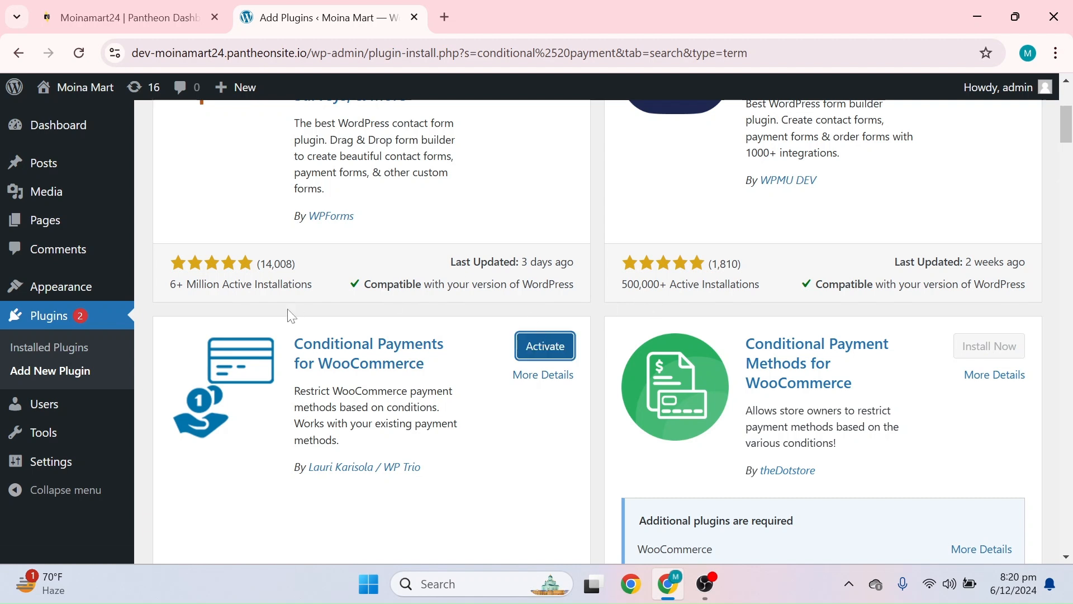
{"action": "left_click", "coordinate": [543, 348]}
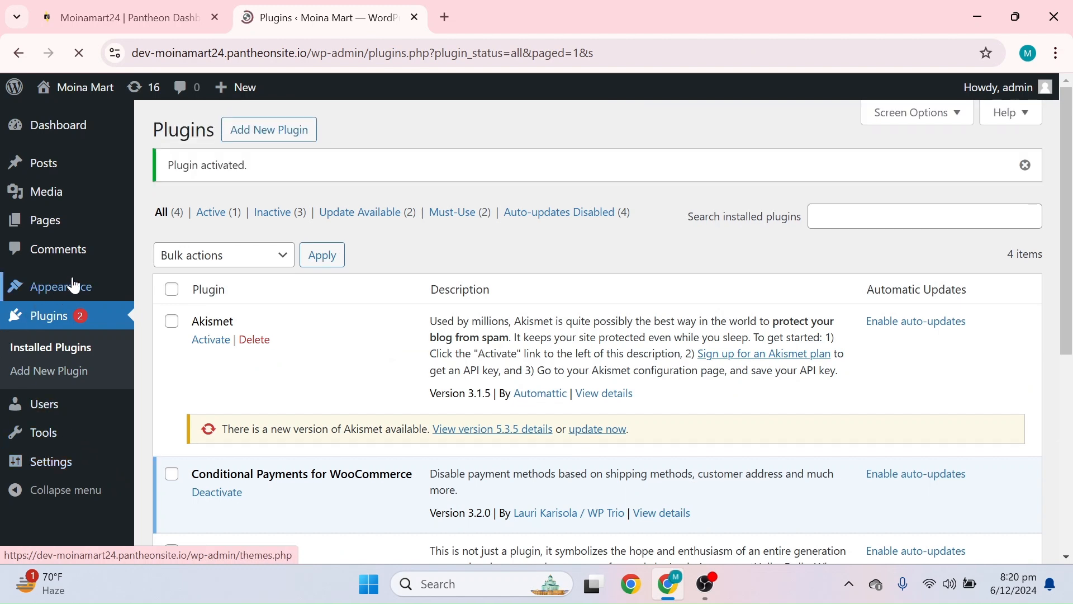
Search Add Themes for 'ast' and install the Astra theme
{"action": "left_click", "coordinate": [76, 289]}
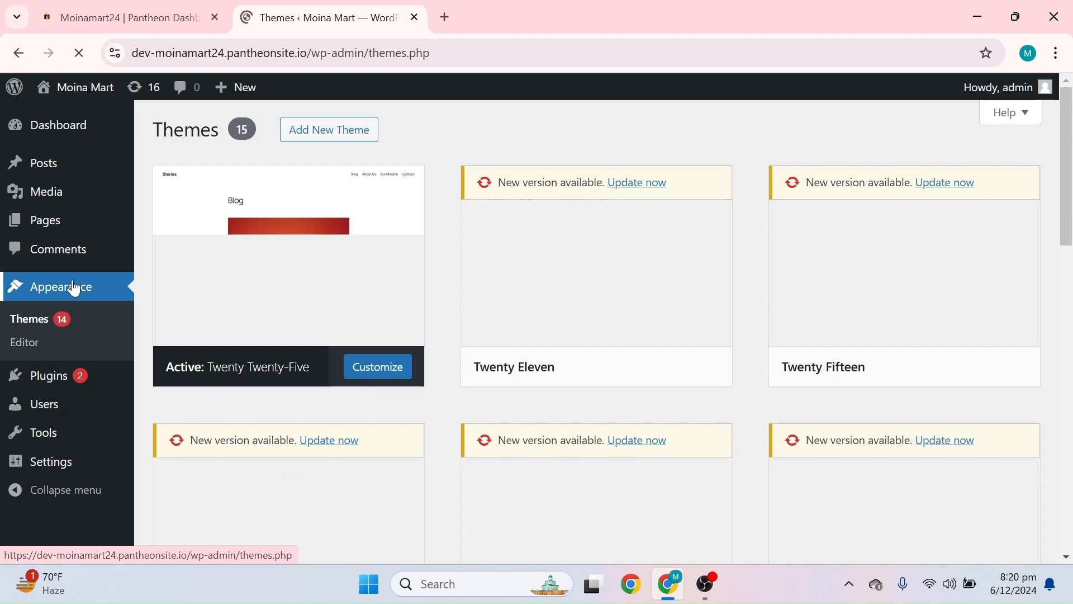
{"action": "left_click", "coordinate": [328, 130]}
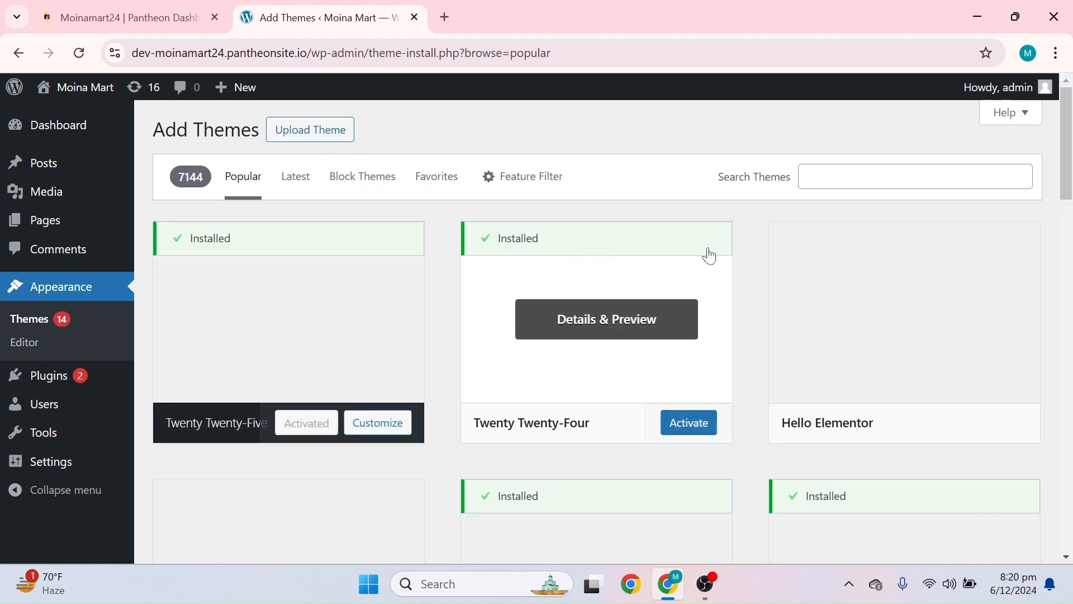
{"action": "left_click", "coordinate": [900, 178]}
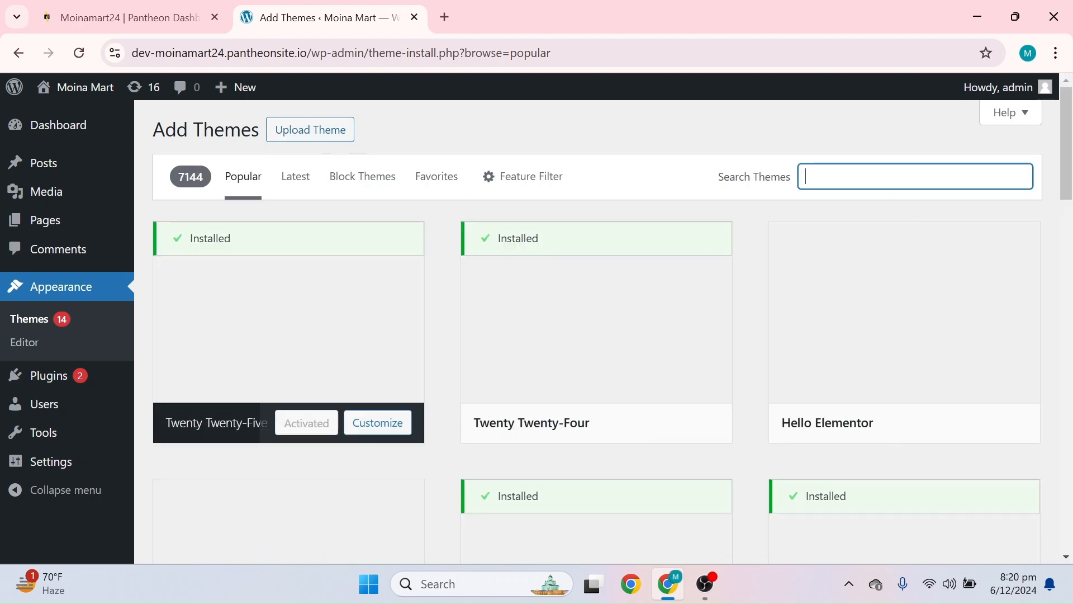
{"action": "type", "text": "as"}
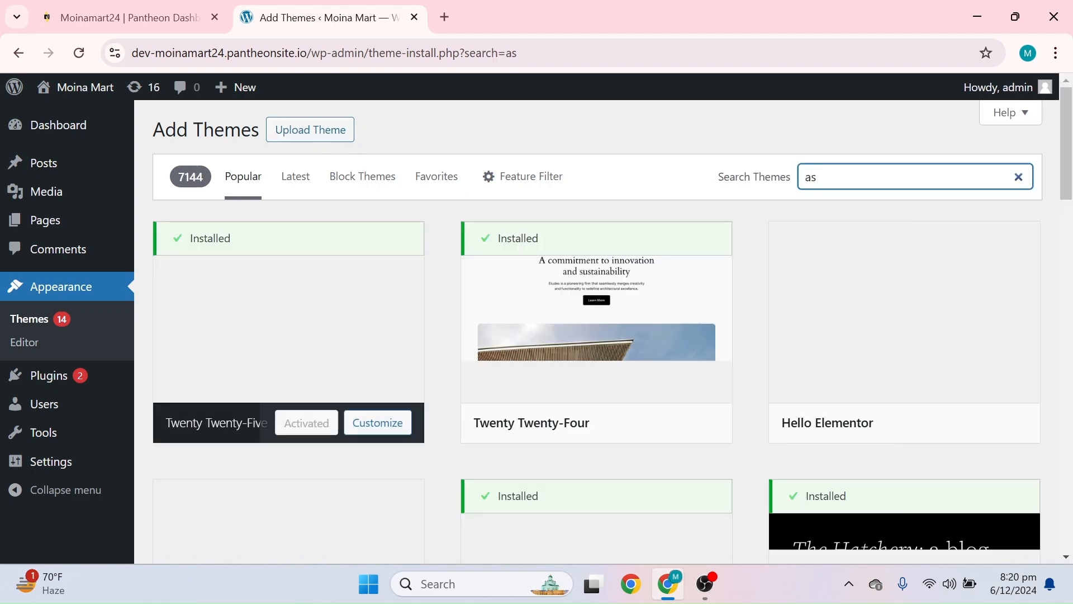
{"action": "type", "text": "tra"}
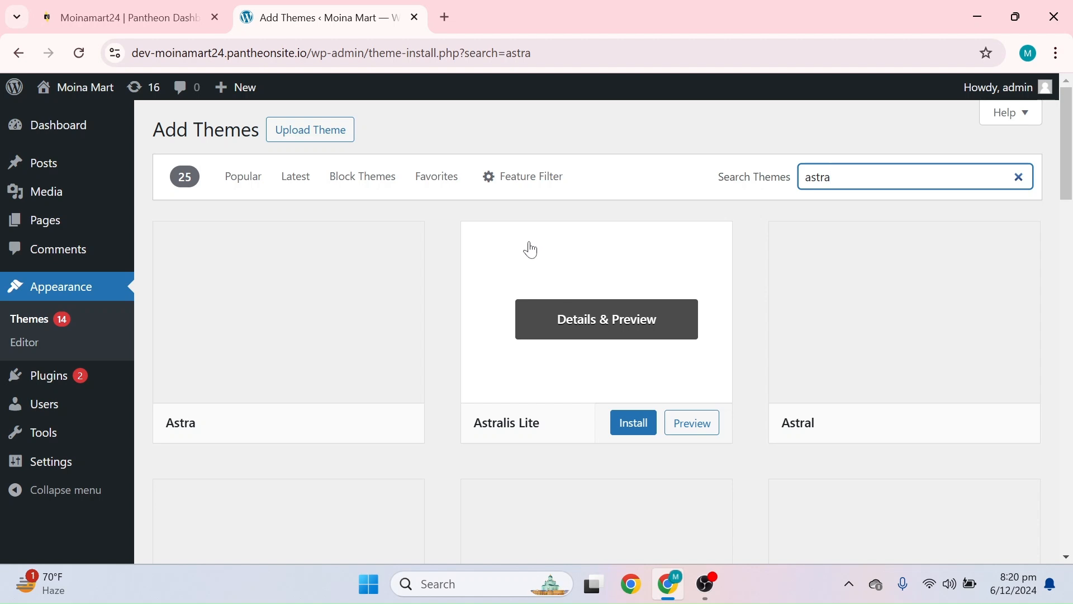
{"action": "mouse_move", "coordinate": [270, 349]}
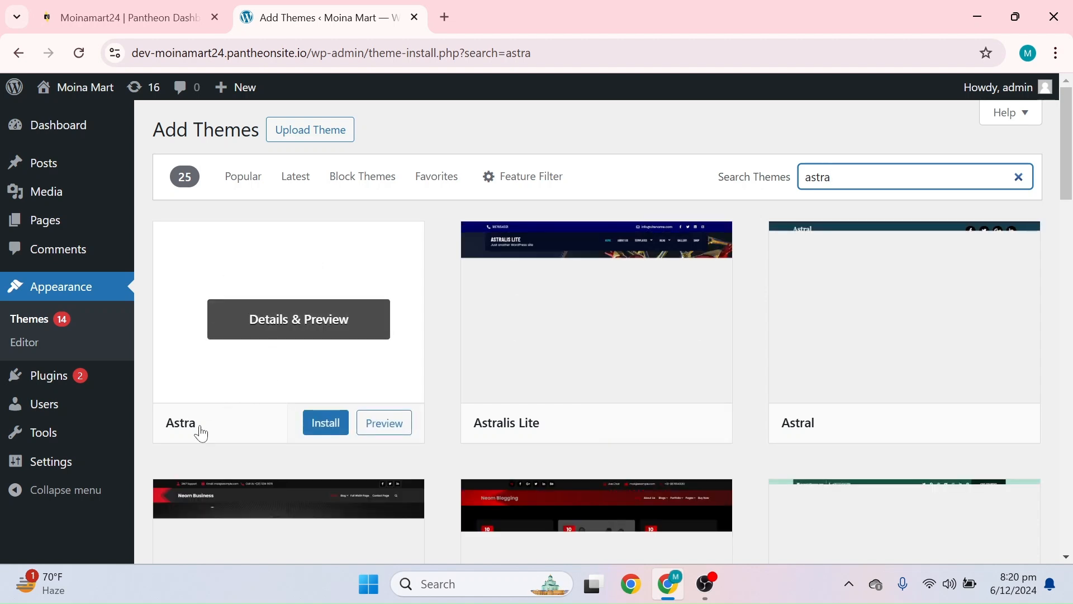
{"action": "left_click", "coordinate": [330, 426]}
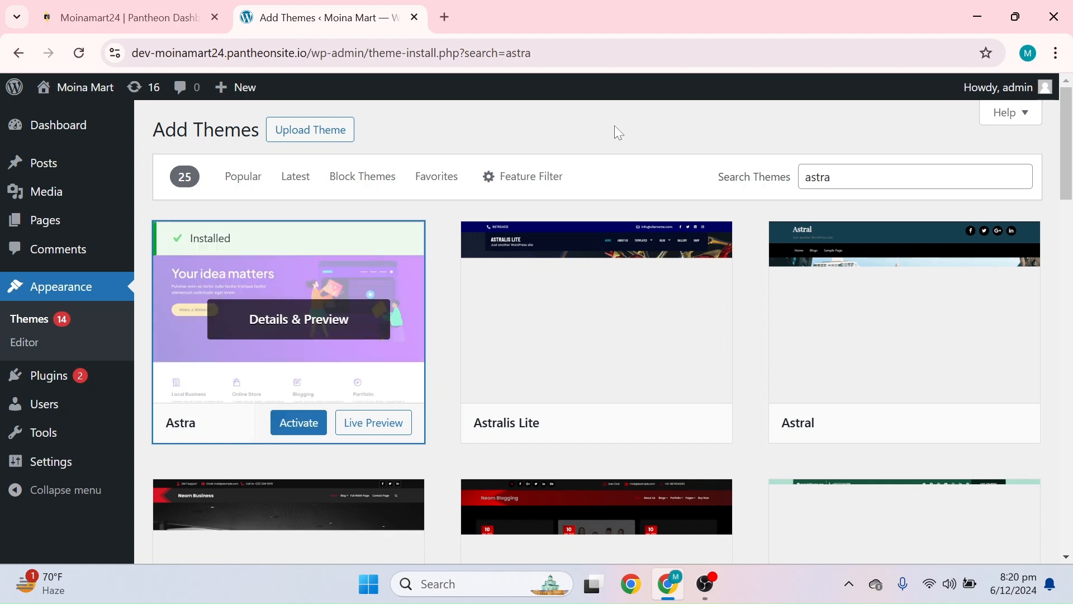
Activate Astra as the theme, then scroll Installed Plugins down to Starter Templates
{"action": "left_click", "coordinate": [295, 425]}
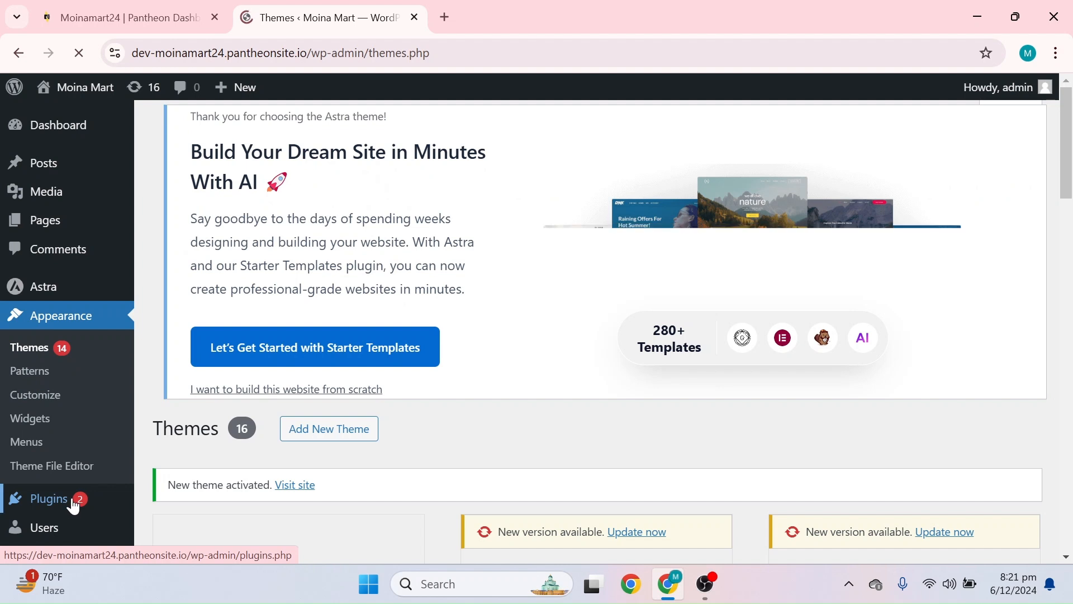
{"action": "mouse_move", "coordinate": [71, 506]}
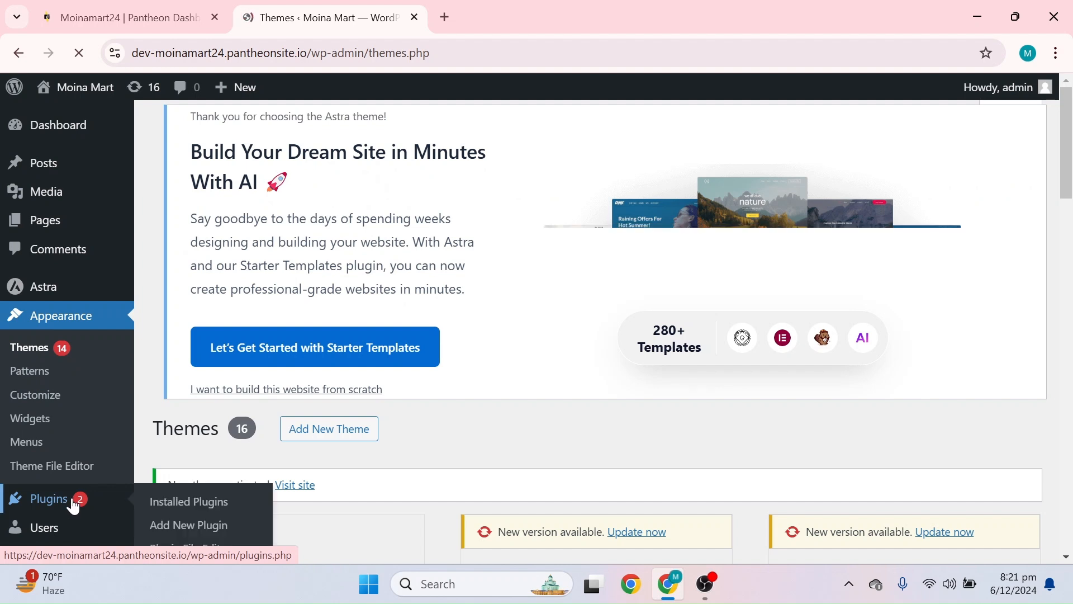
{"action": "left_click", "coordinate": [191, 500]}
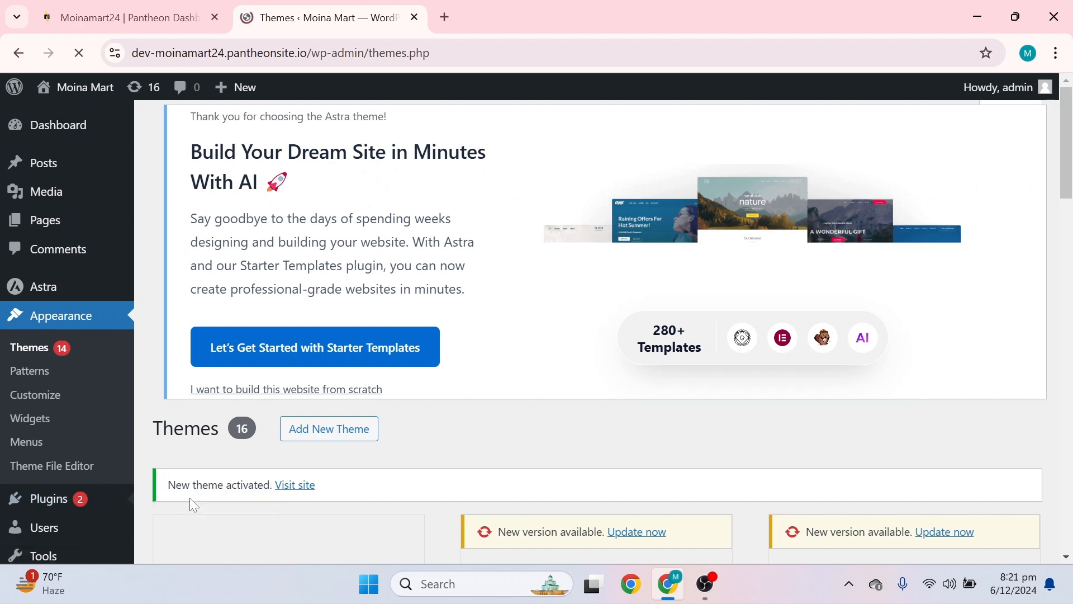
{"action": "scroll", "coordinate": [167, 469], "scroll_direction": "down", "scroll_amount": 3}
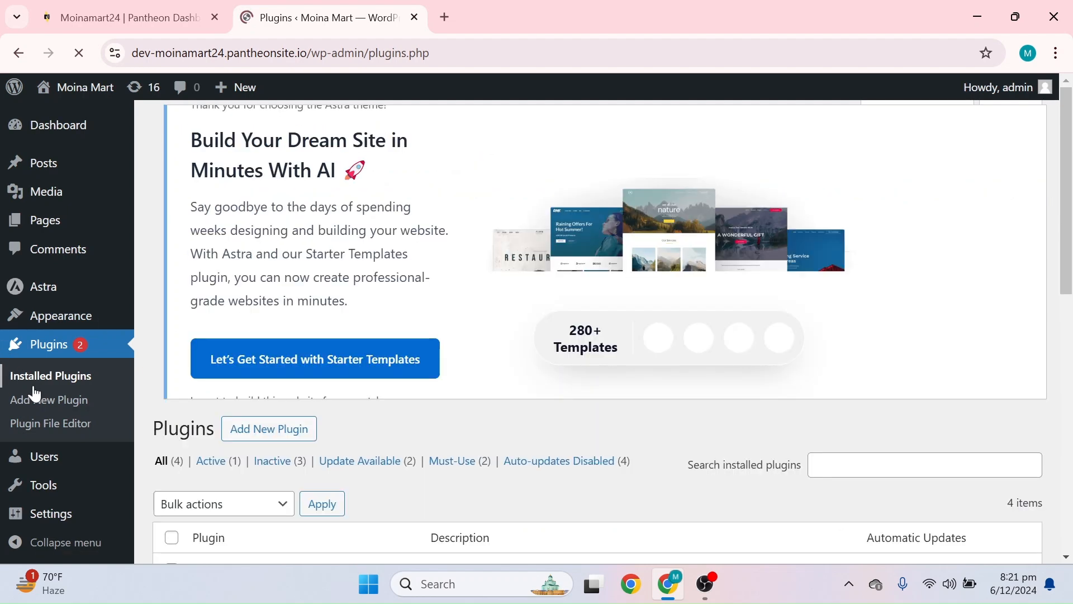
{"action": "scroll", "coordinate": [342, 356], "scroll_direction": "down", "scroll_amount": 4}
{"action": "scroll", "coordinate": [321, 335], "scroll_direction": "down", "scroll_amount": 4}
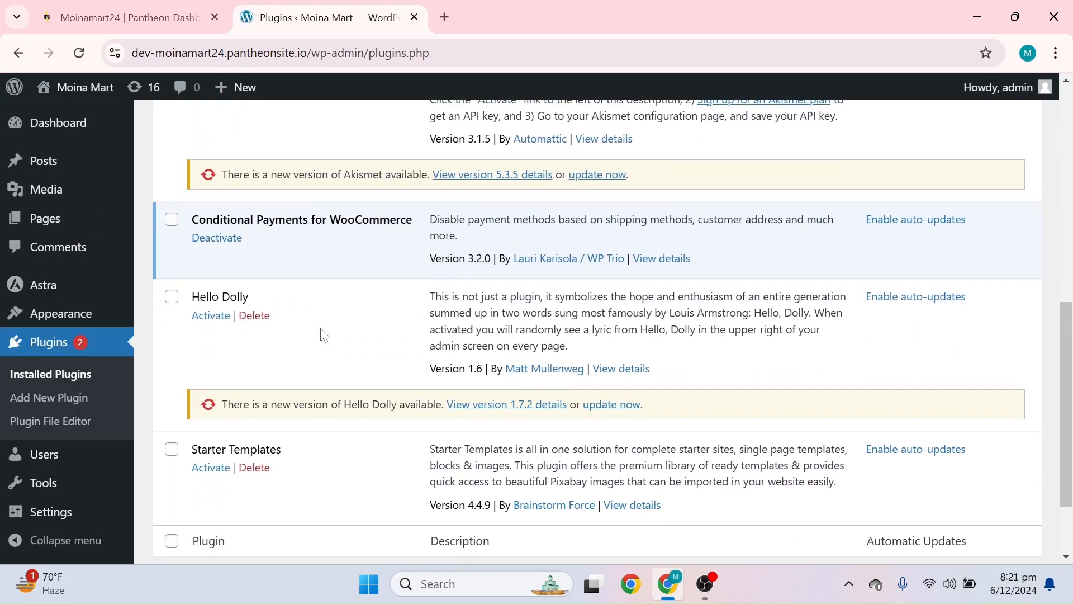
{"action": "scroll", "coordinate": [324, 335], "scroll_direction": "down", "scroll_amount": 2}
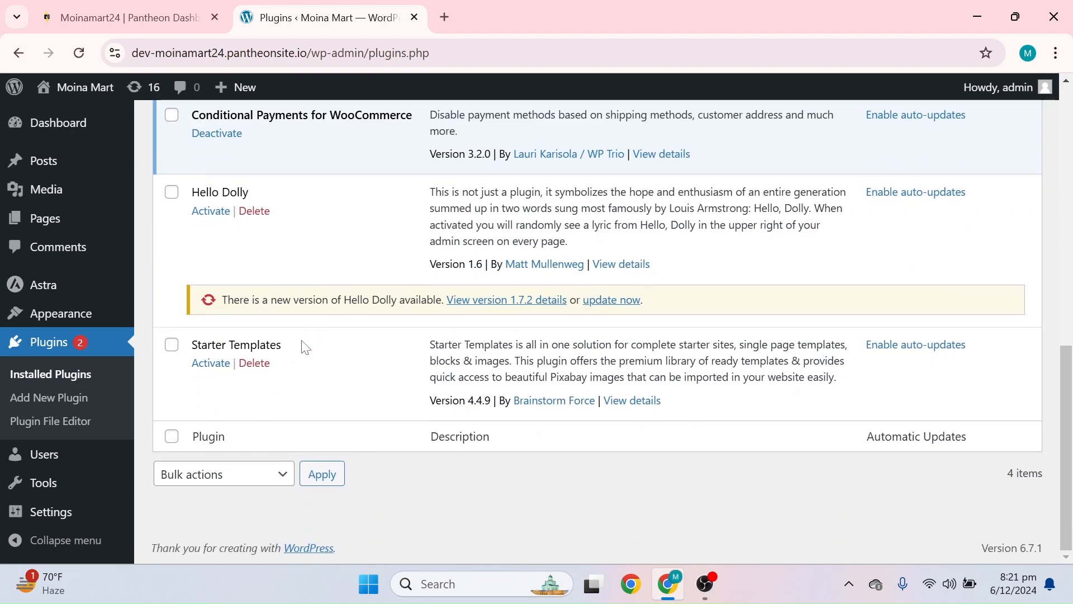
Activate Starter Templates and choose to build with the Classic Starter Templates
{"action": "left_click", "coordinate": [208, 367]}
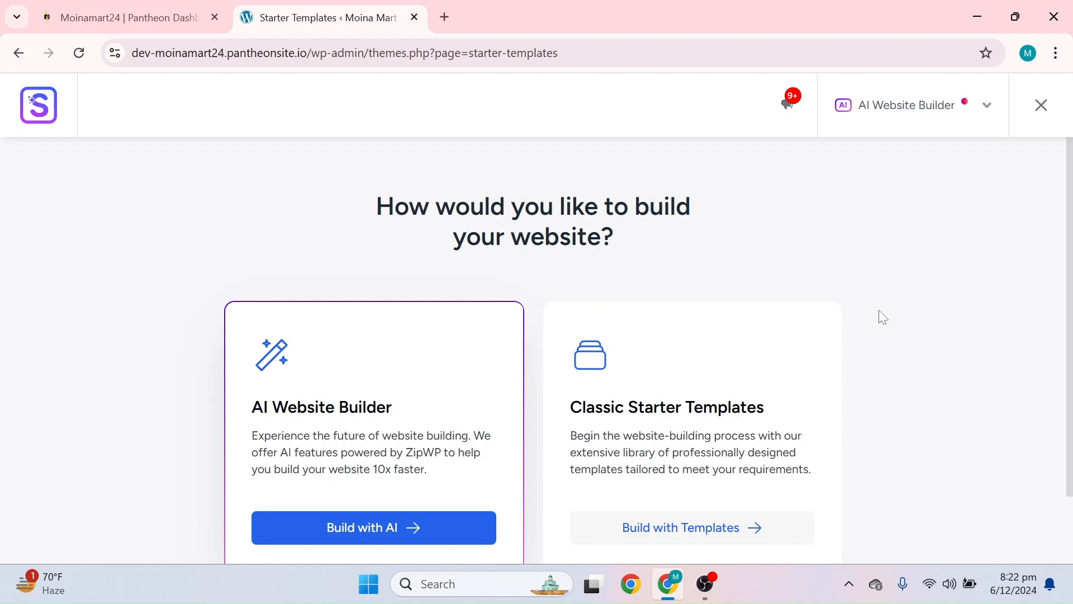
{"action": "scroll", "coordinate": [883, 317], "scroll_direction": "down", "scroll_amount": 2}
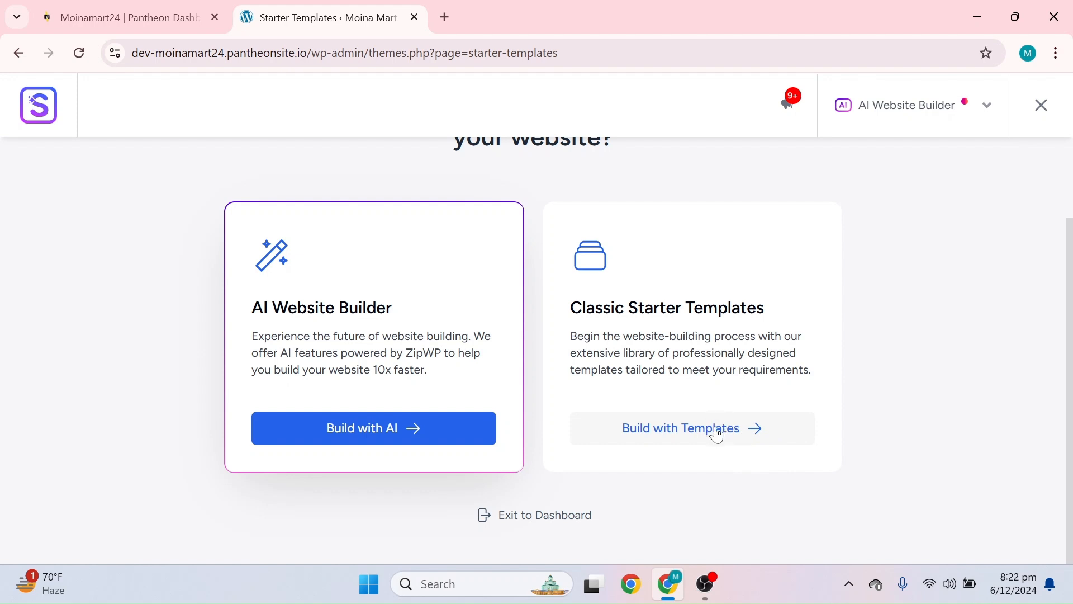
{"action": "left_click", "coordinate": [717, 433]}
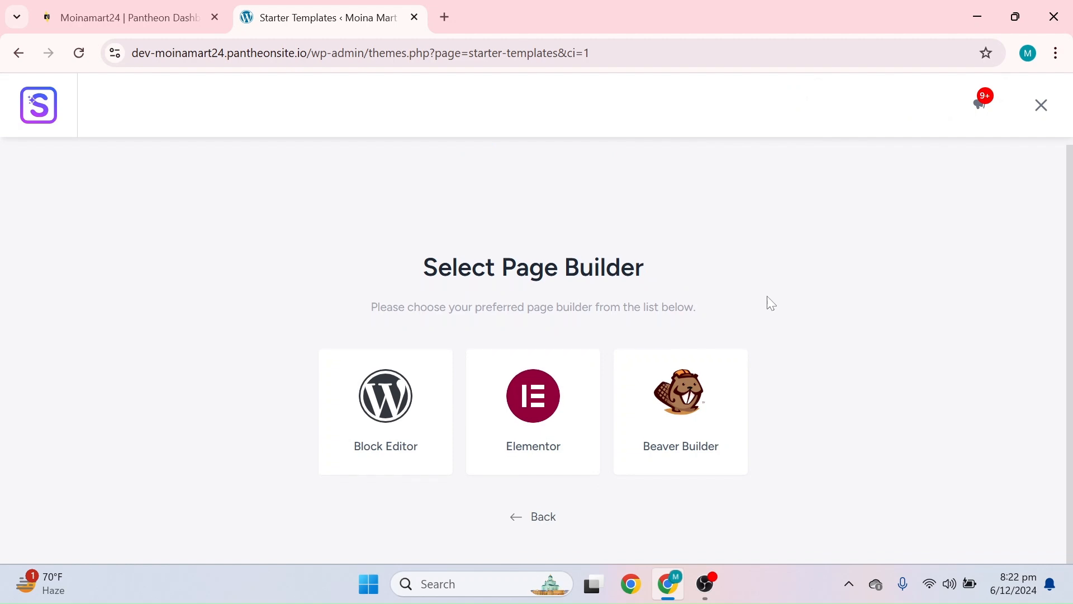
Pick Elementor as the page builder and select the DNK Brandstore template
{"action": "left_click", "coordinate": [542, 406]}
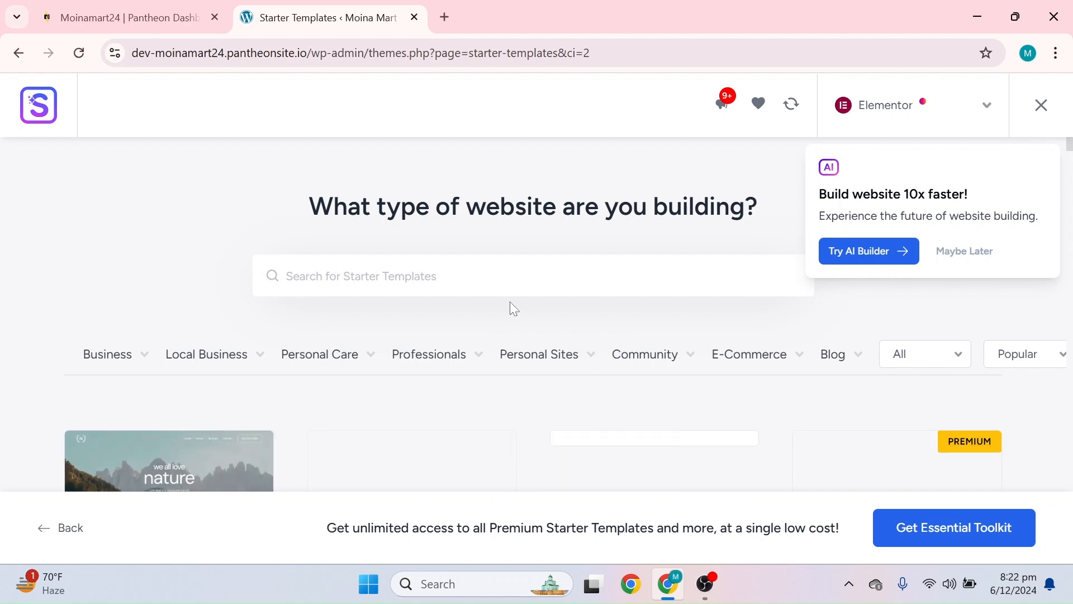
{"action": "scroll", "coordinate": [447, 300], "scroll_direction": "down", "scroll_amount": 4}
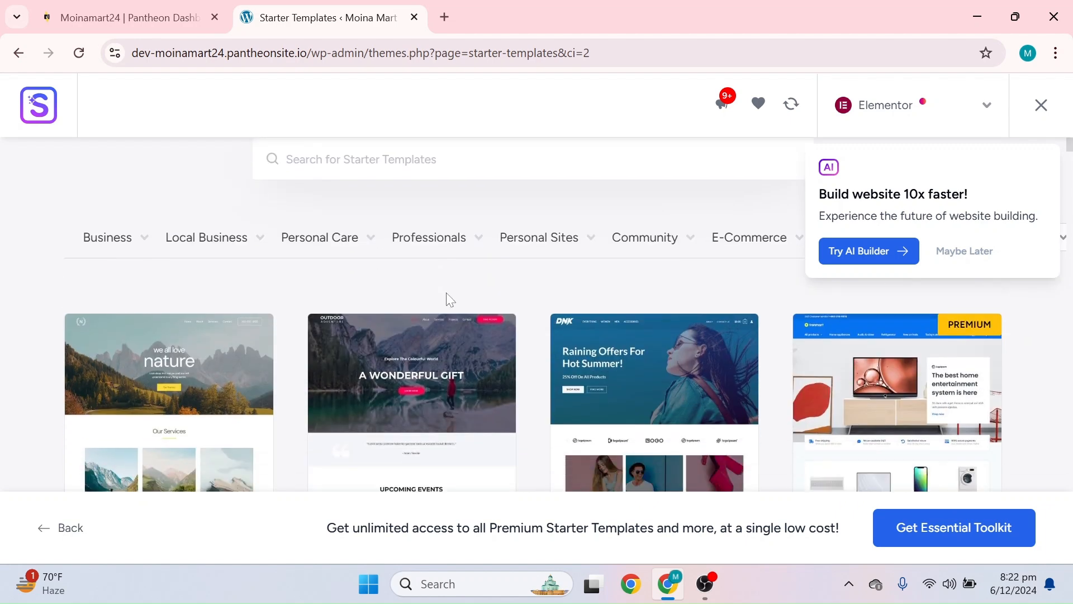
{"action": "scroll", "coordinate": [447, 300], "scroll_direction": "up", "scroll_amount": 2}
{"action": "scroll", "coordinate": [447, 298], "scroll_direction": "down", "scroll_amount": 2}
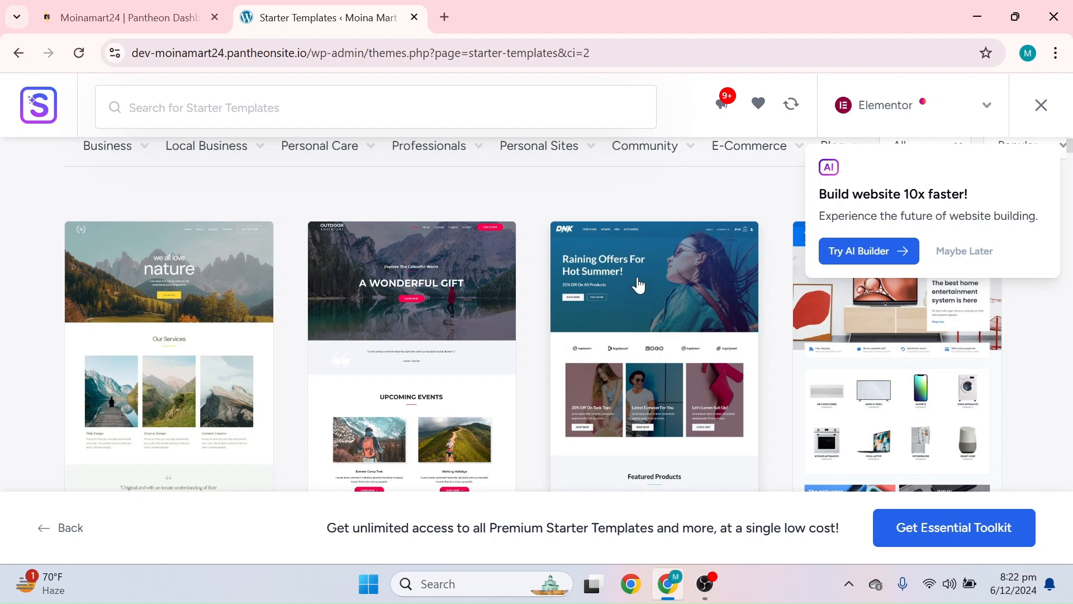
{"action": "left_click", "coordinate": [638, 284]}
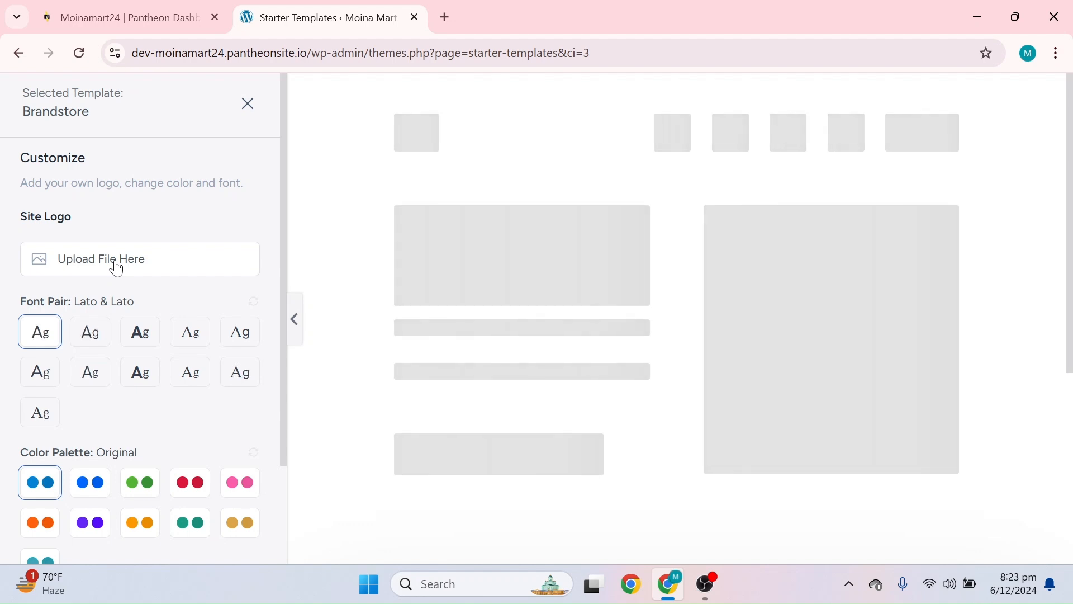
Keep Lato & Lato fonts and Original palette, and accept Page Builder, Contact Form, eCommerce features
{"action": "scroll", "coordinate": [117, 268], "scroll_direction": "down", "scroll_amount": 2}
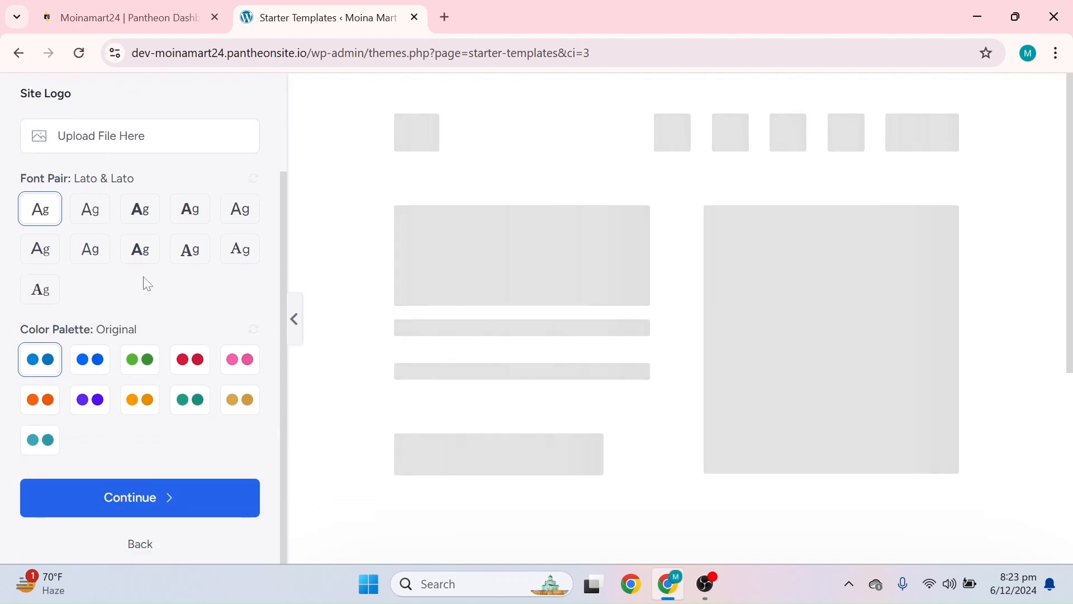
{"action": "left_click", "coordinate": [159, 501]}
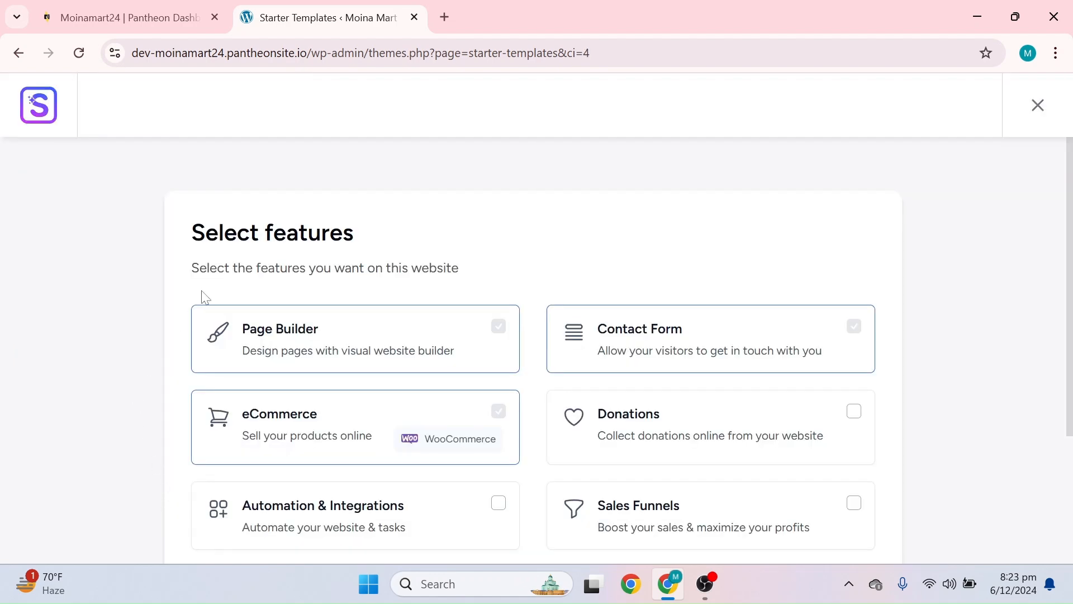
{"action": "scroll", "coordinate": [337, 295], "scroll_direction": "down", "scroll_amount": 4}
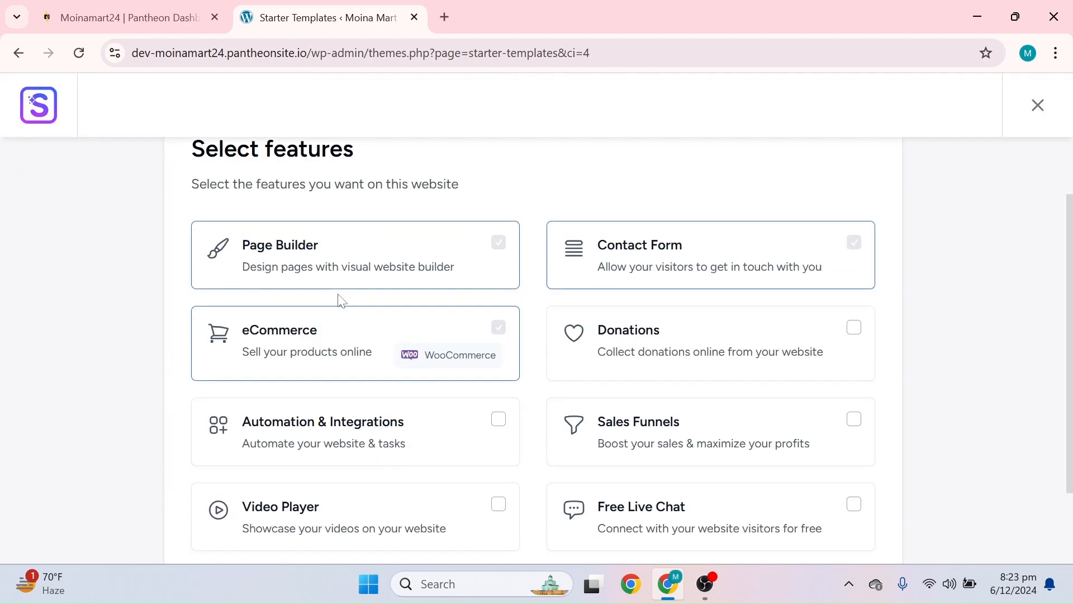
{"action": "scroll", "coordinate": [345, 246], "scroll_direction": "up", "scroll_amount": 2}
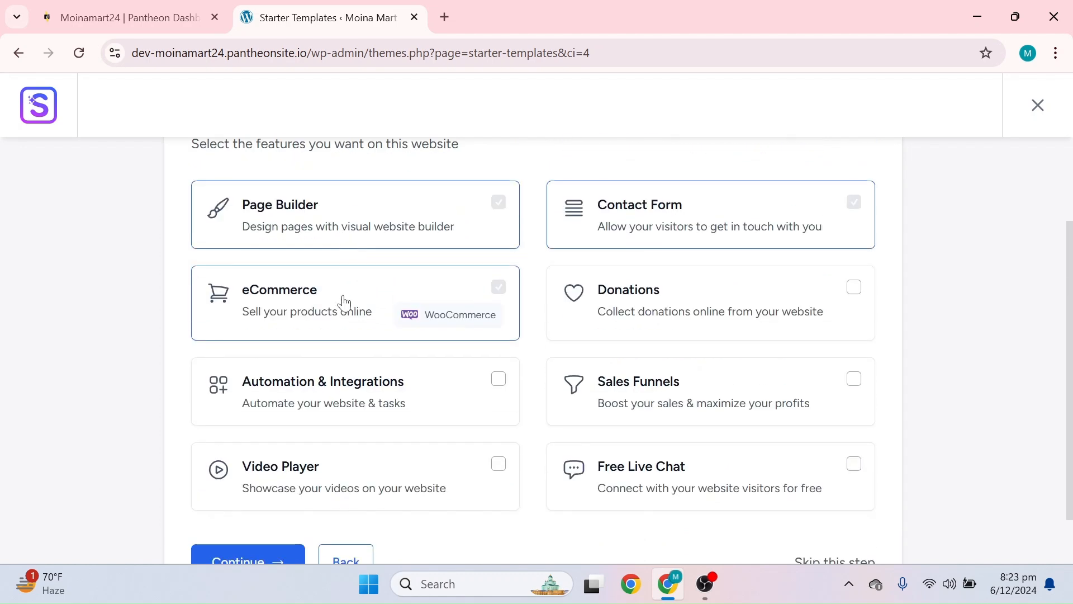
{"action": "scroll", "coordinate": [345, 303], "scroll_direction": "down", "scroll_amount": 2}
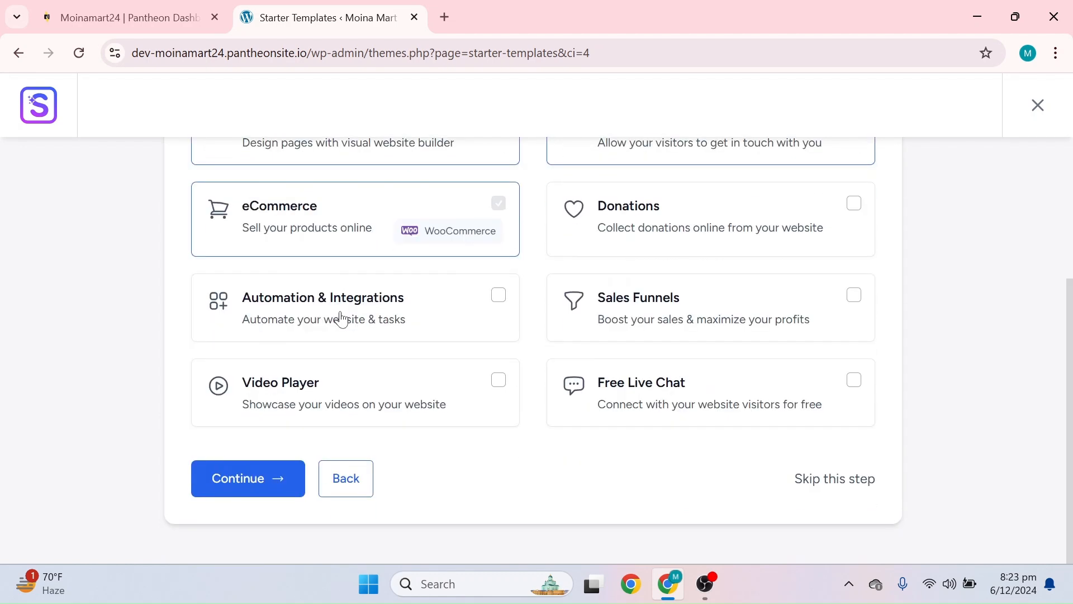
{"action": "left_click", "coordinate": [263, 479]}
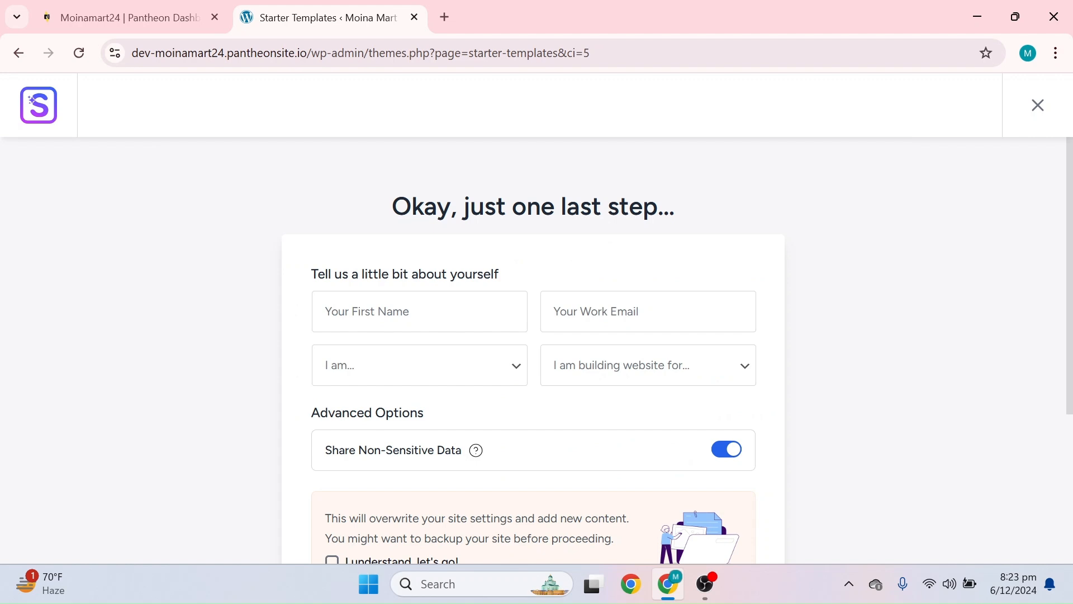
Enter the first name in capitals and the work e-mail address, fixing its typo
{"action": "left_click", "coordinate": [385, 311]}
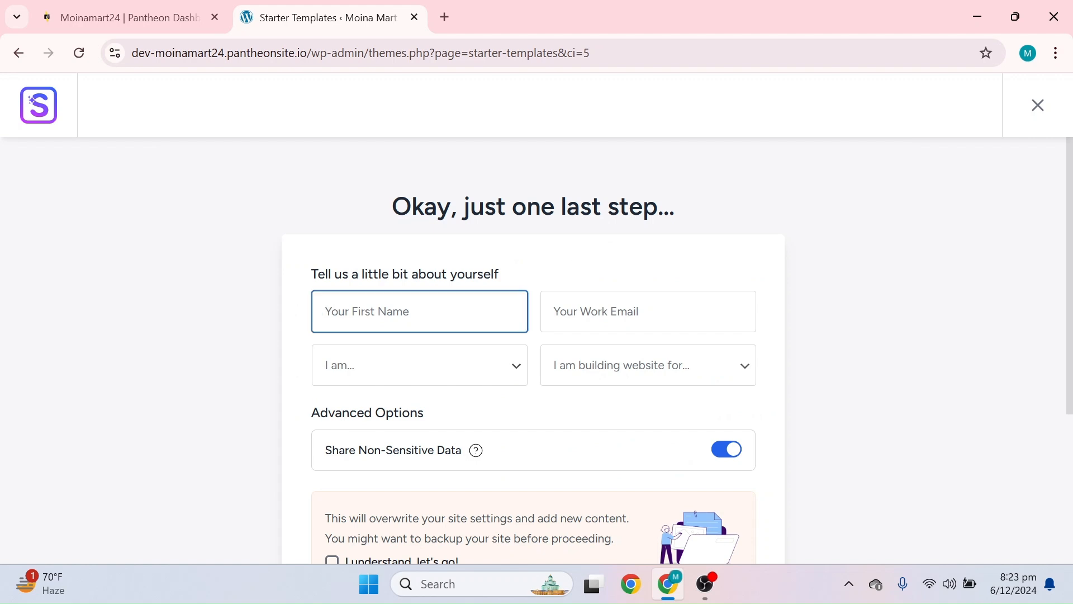
{"action": "key", "text": "Caps_Lock"}
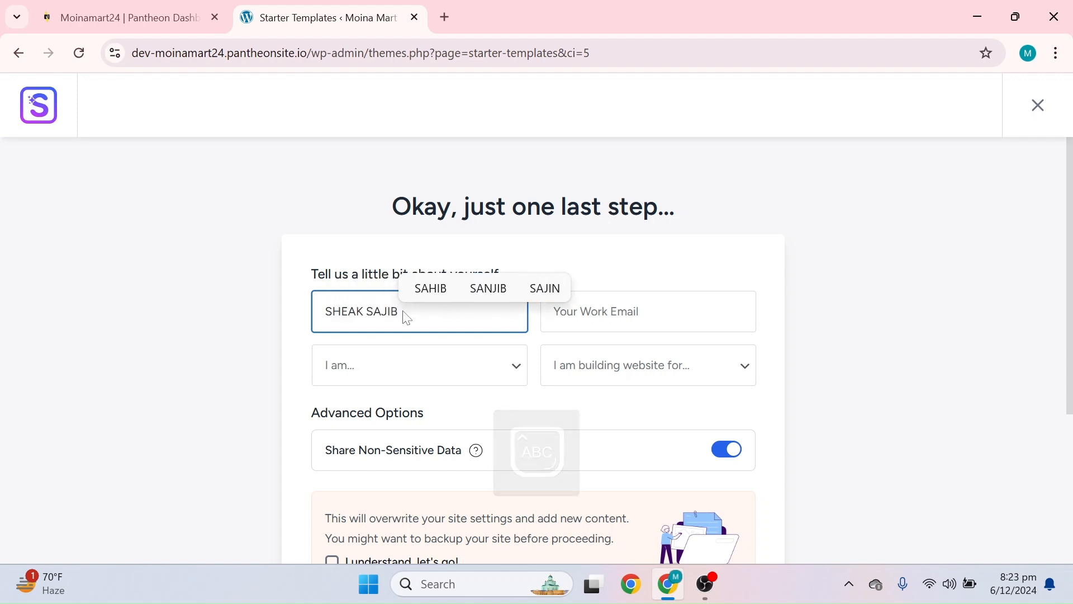
{"action": "key", "text": "Tab"}
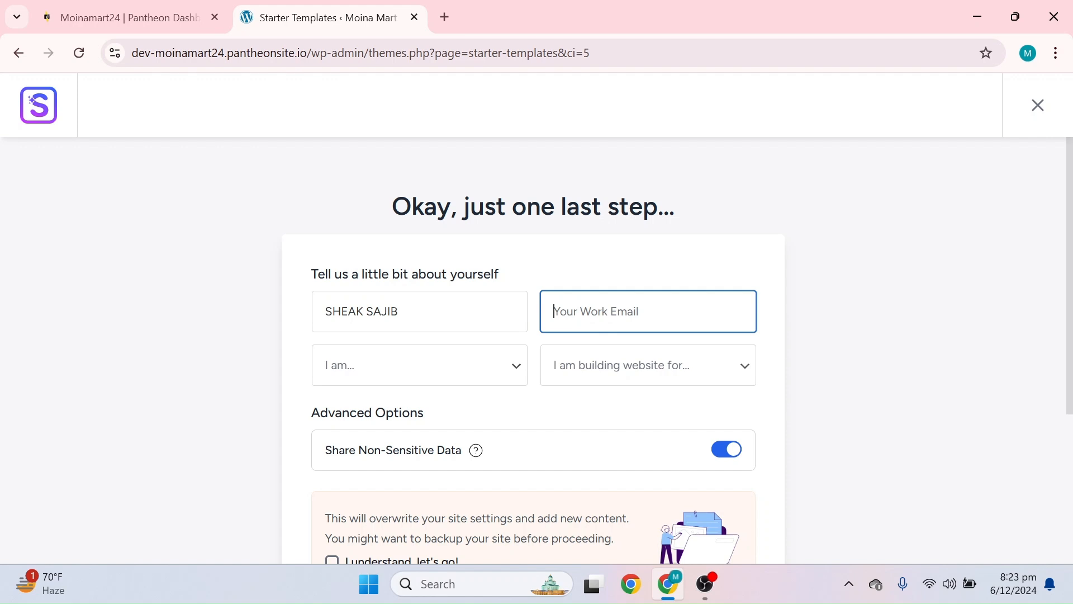
{"action": "key", "text": "Caps_Lock"}
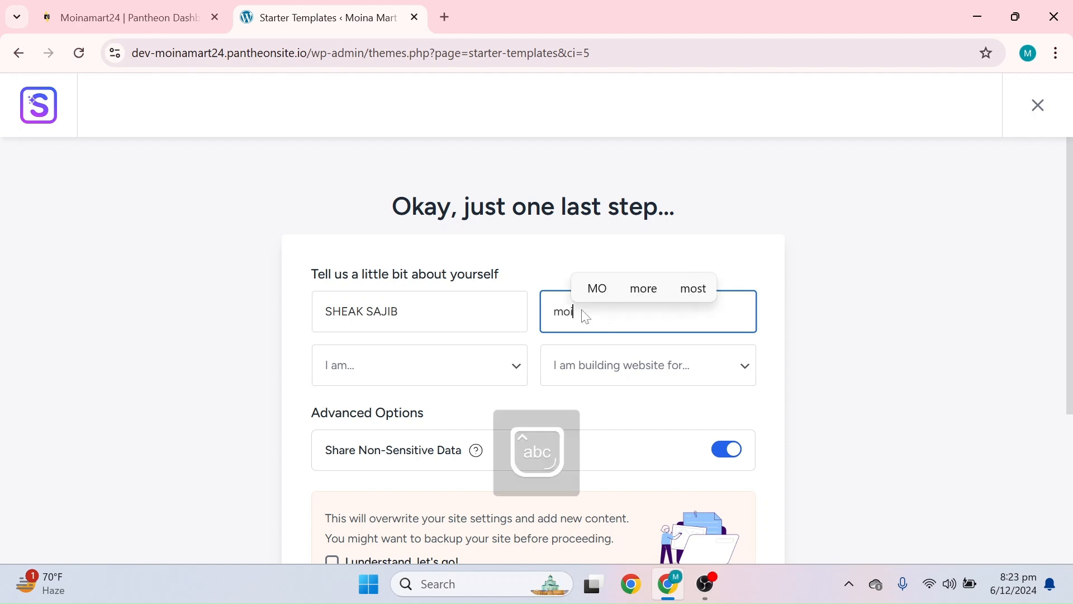
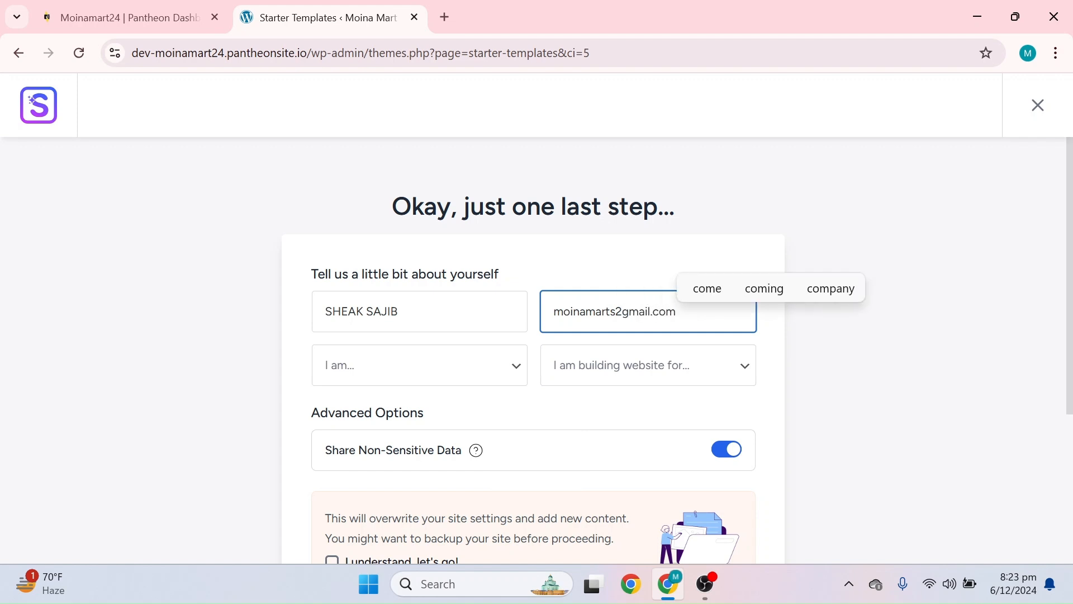
{"action": "left_click", "coordinate": [622, 312]}
{"action": "key", "text": "BackSpace"}
{"action": "type", "text": "@"}
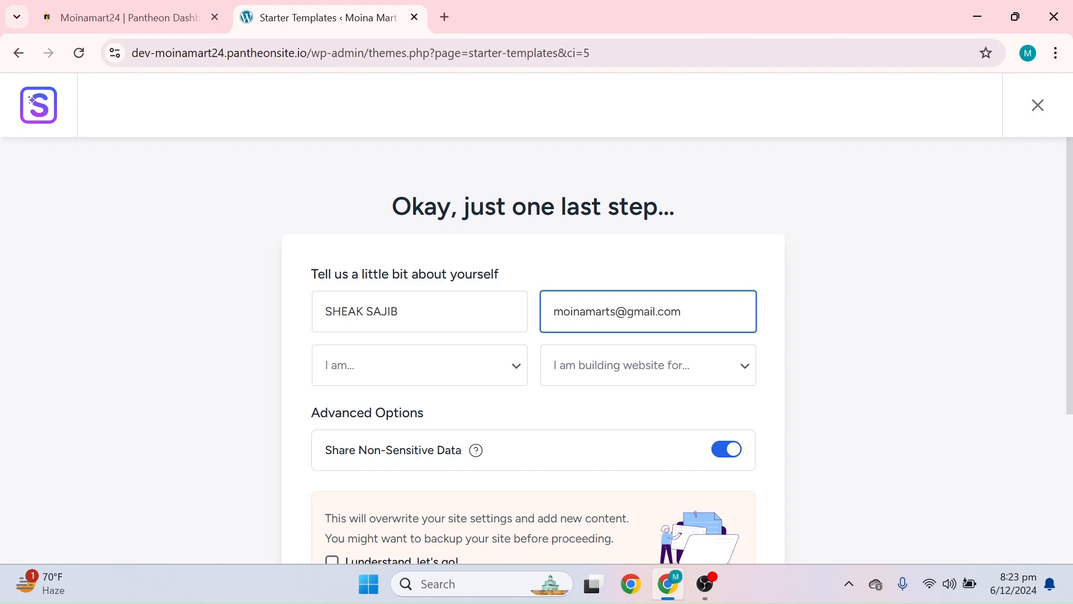
Set experience to Beginner, site for Myself/My Company, and acknowledge the overwrite warning
{"action": "left_click", "coordinate": [390, 379]}
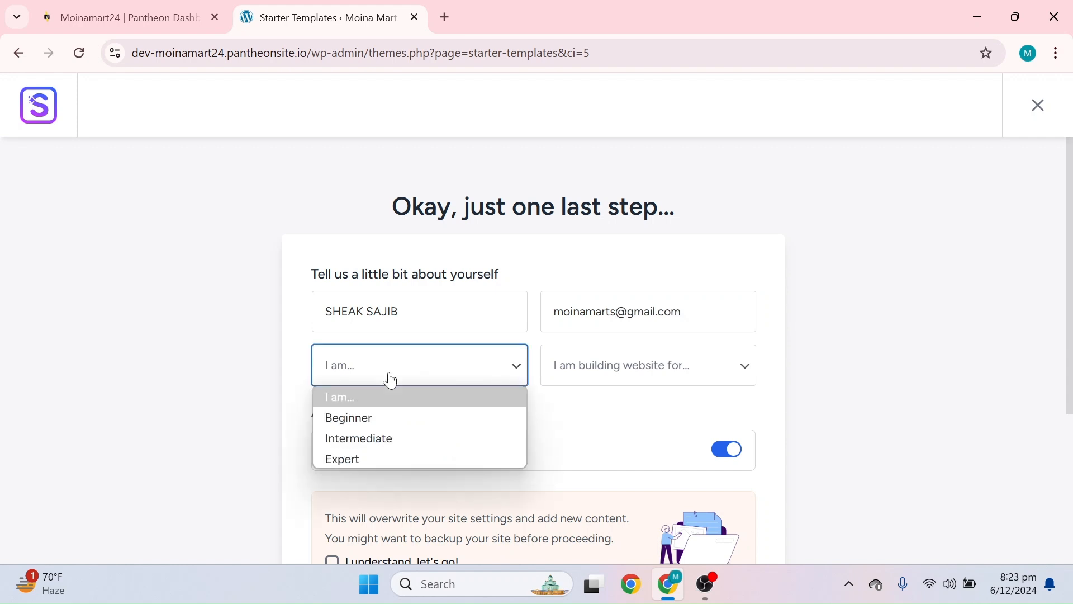
{"action": "left_click", "coordinate": [383, 417]}
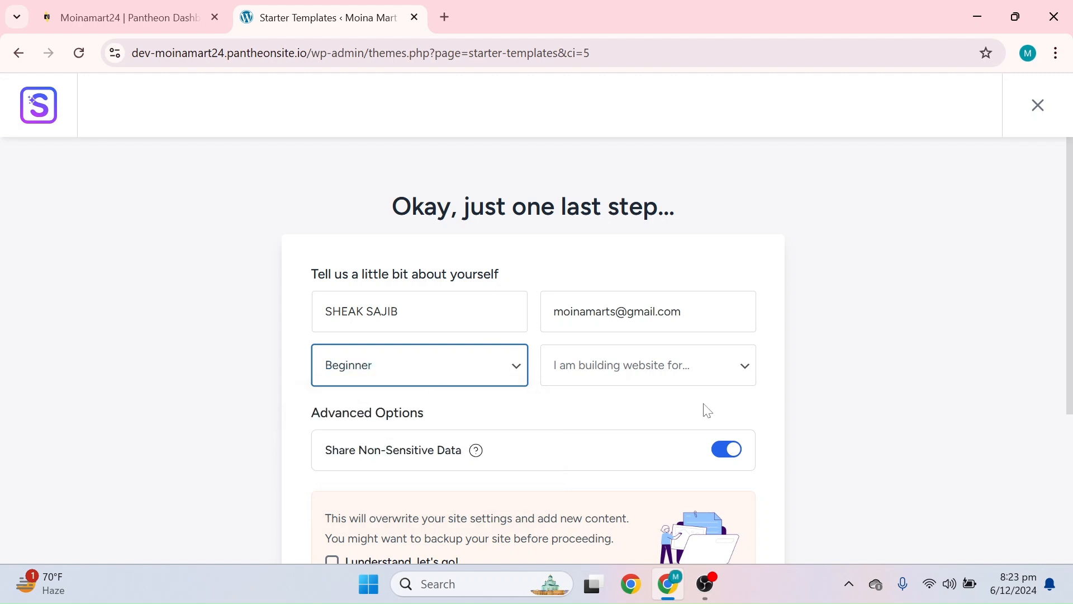
{"action": "left_click", "coordinate": [722, 379]}
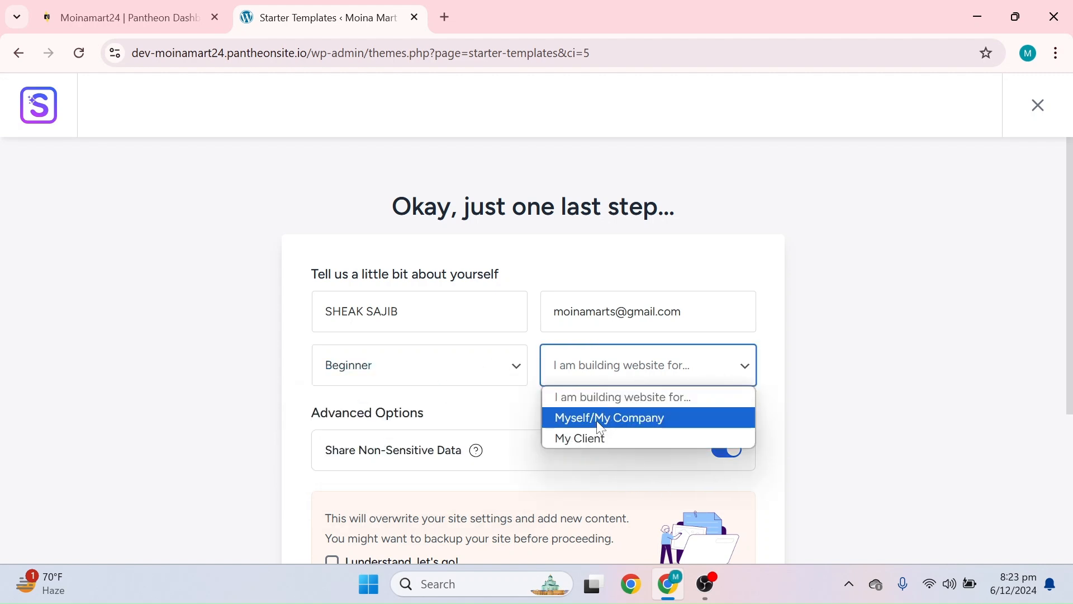
{"action": "left_click", "coordinate": [601, 429]}
{"action": "scroll", "coordinate": [435, 439], "scroll_direction": "down", "scroll_amount": 3}
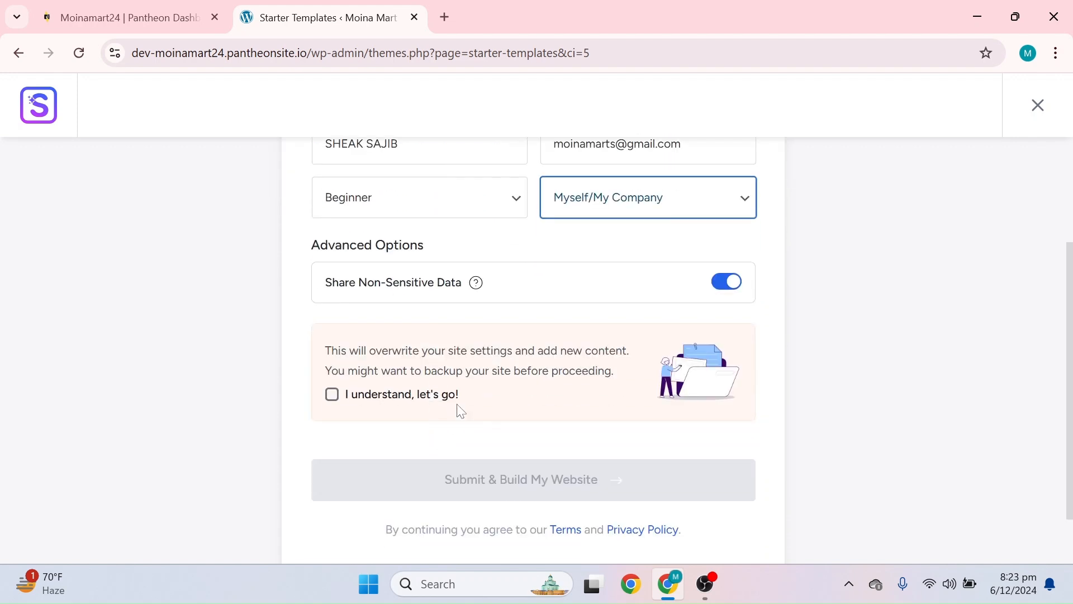
{"action": "left_click", "coordinate": [331, 396]}
{"action": "scroll", "coordinate": [463, 395], "scroll_direction": "down", "scroll_amount": 1}
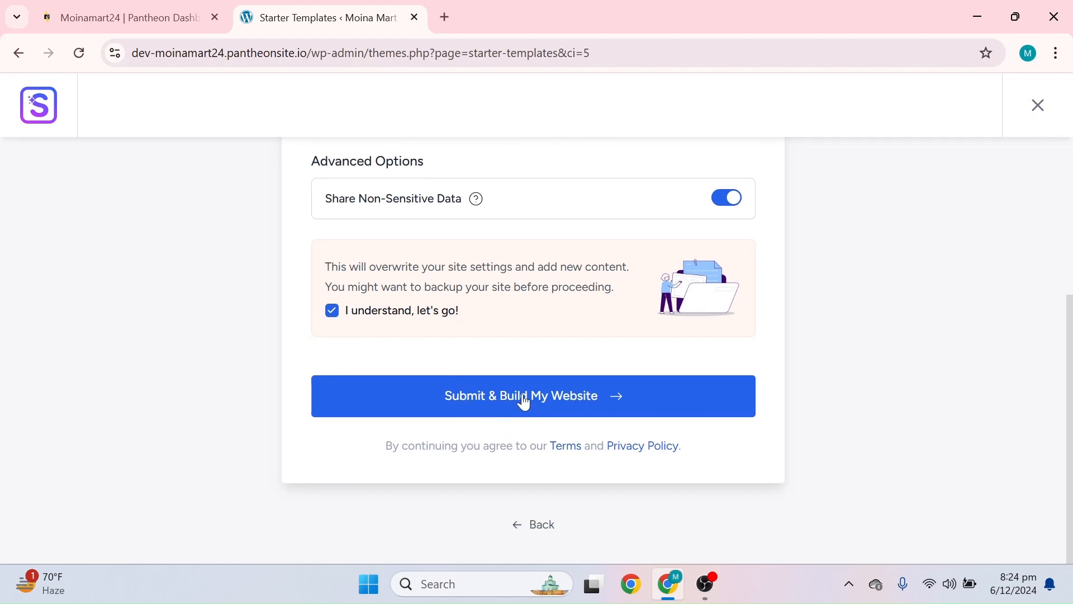
Submit and build the website, retrying after the import error until it reaches 100%
{"action": "left_click", "coordinate": [525, 400]}
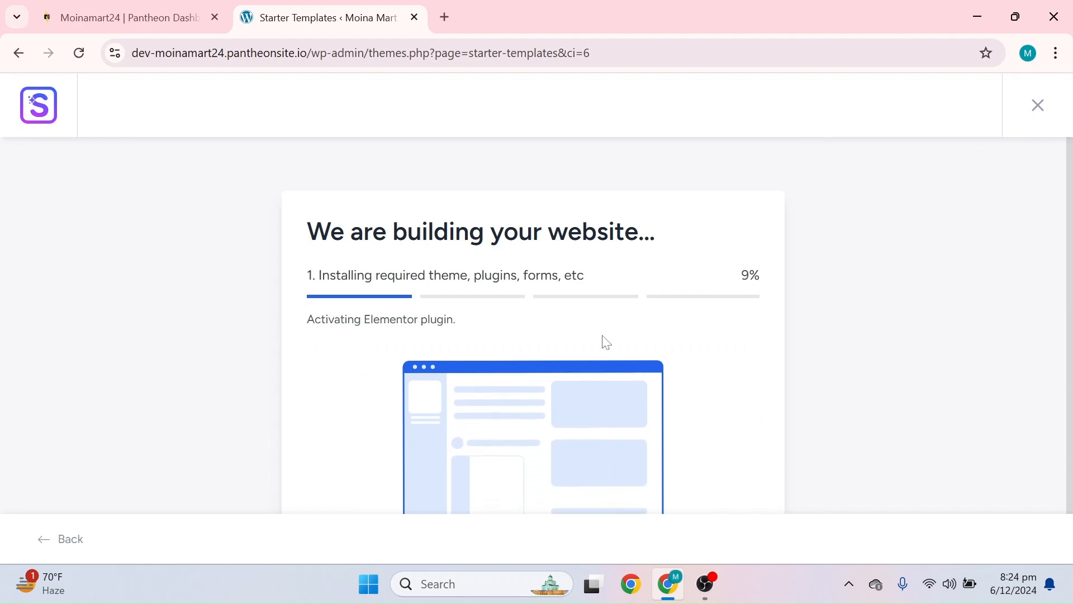
{"action": "scroll", "coordinate": [618, 327], "scroll_direction": "down", "scroll_amount": 1}
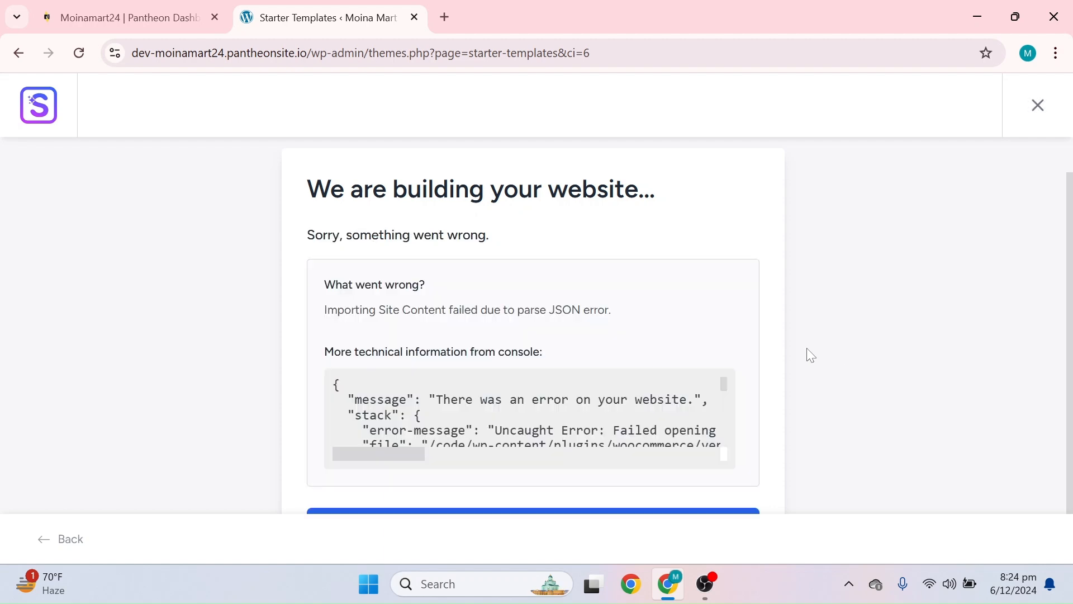
{"action": "scroll", "coordinate": [671, 323], "scroll_direction": "down", "scroll_amount": 1}
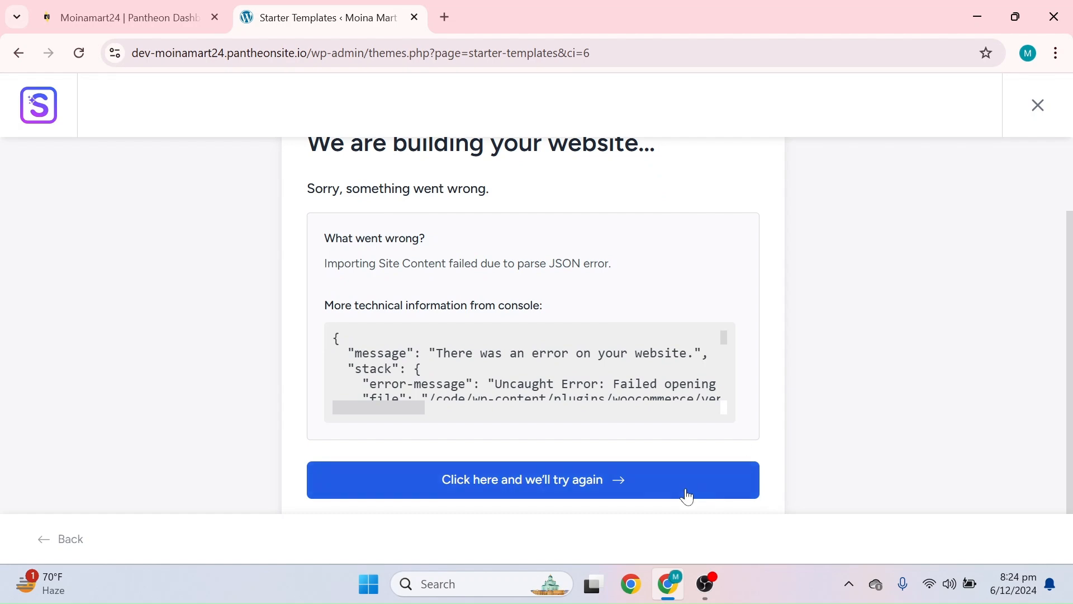
{"action": "left_click", "coordinate": [635, 491]}
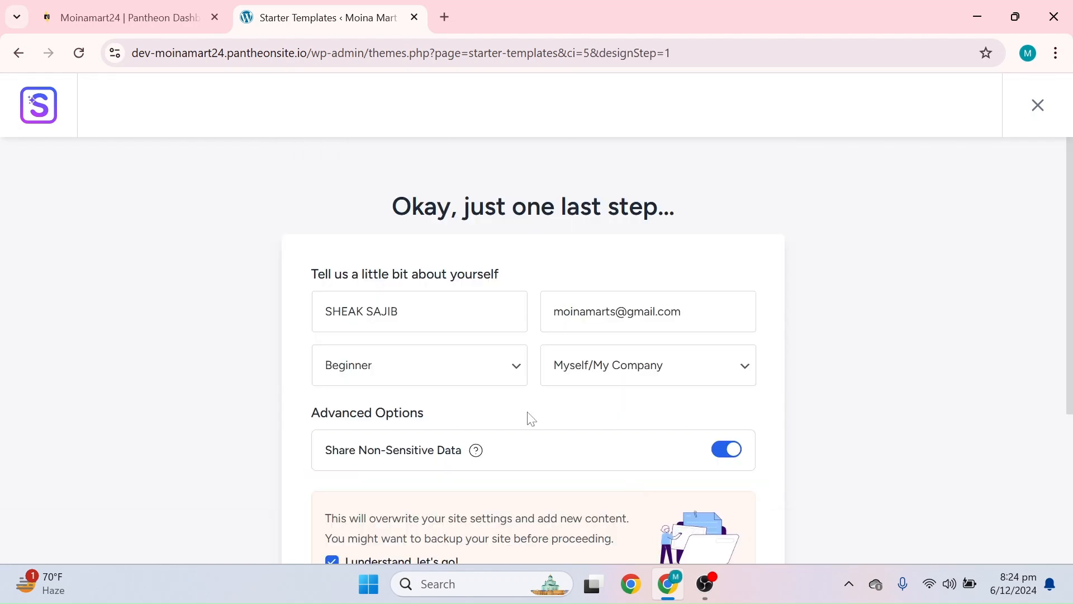
{"action": "scroll", "coordinate": [562, 438], "scroll_direction": "down", "scroll_amount": 4}
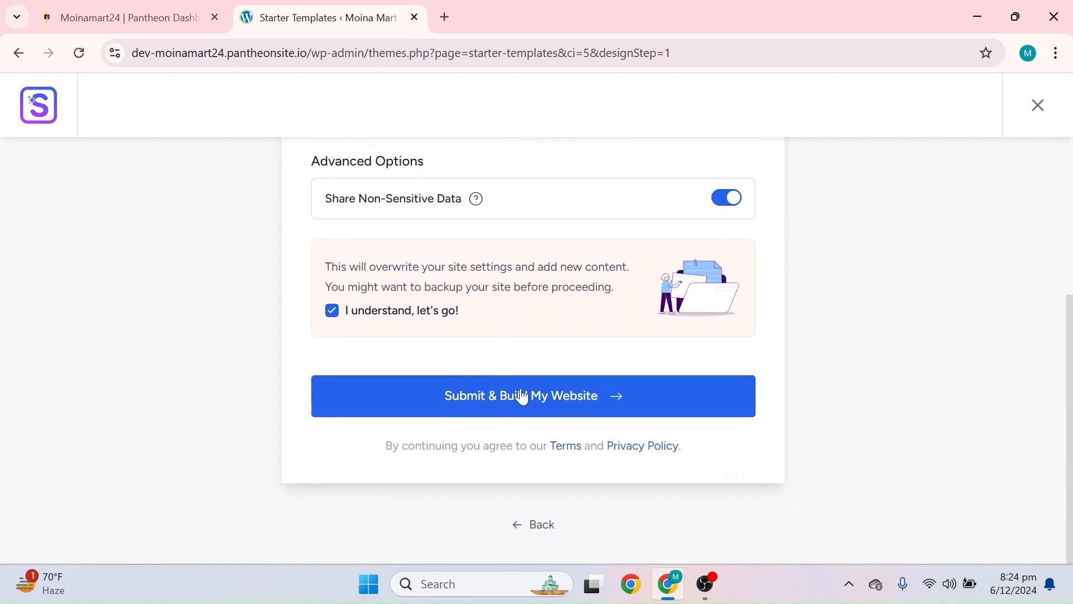
{"action": "left_click", "coordinate": [523, 397]}
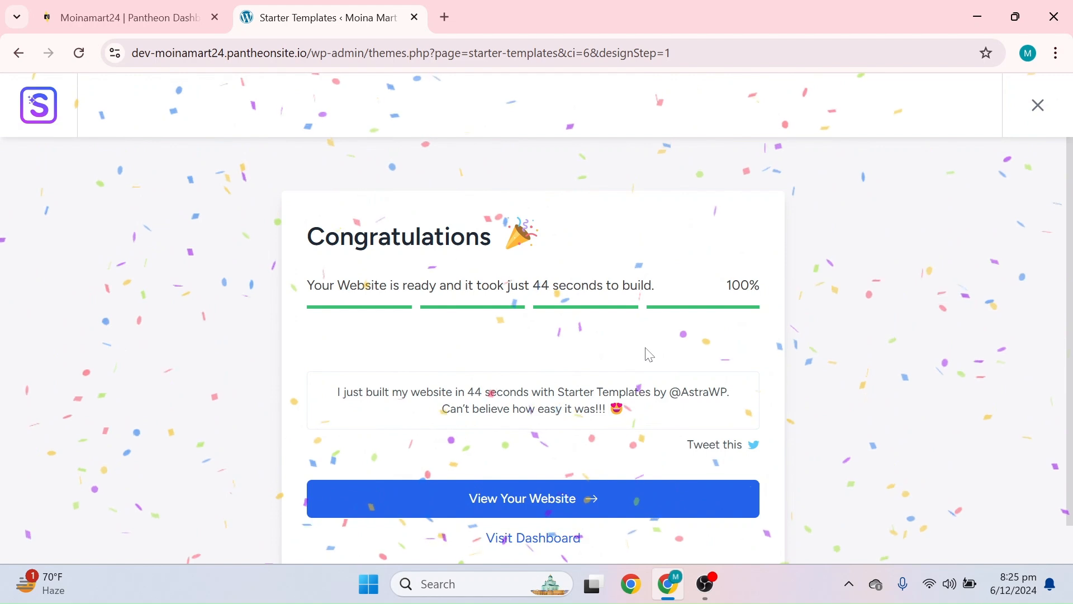
{"action": "scroll", "coordinate": [646, 353], "scroll_direction": "down", "scroll_amount": 1}
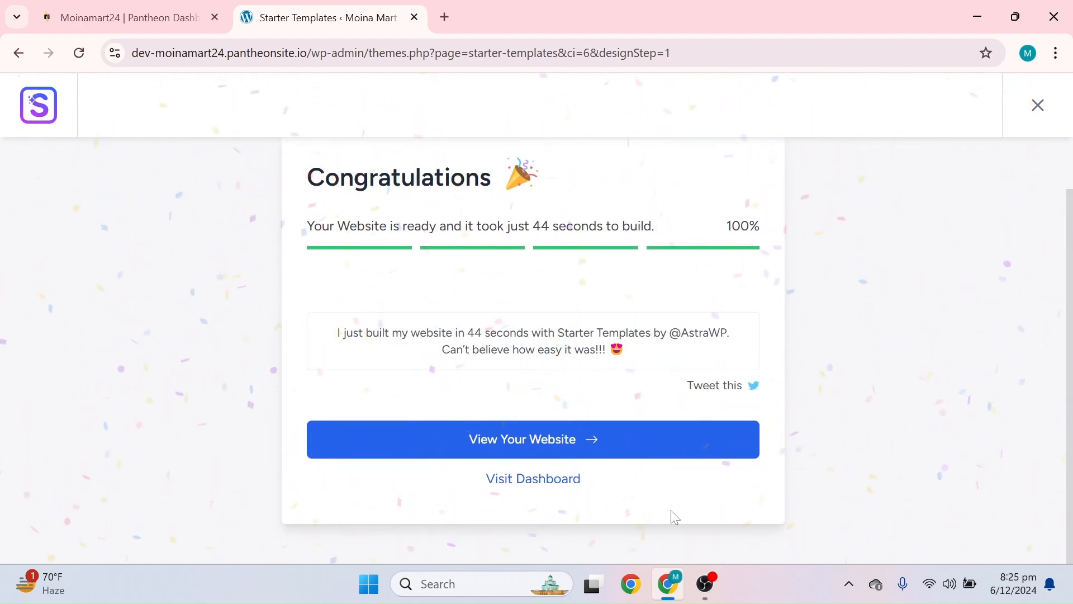
Open the Moina Mart site in a new tab and browse its Hot Summer 25% Off banner and products
{"action": "left_click", "coordinate": [574, 441]}
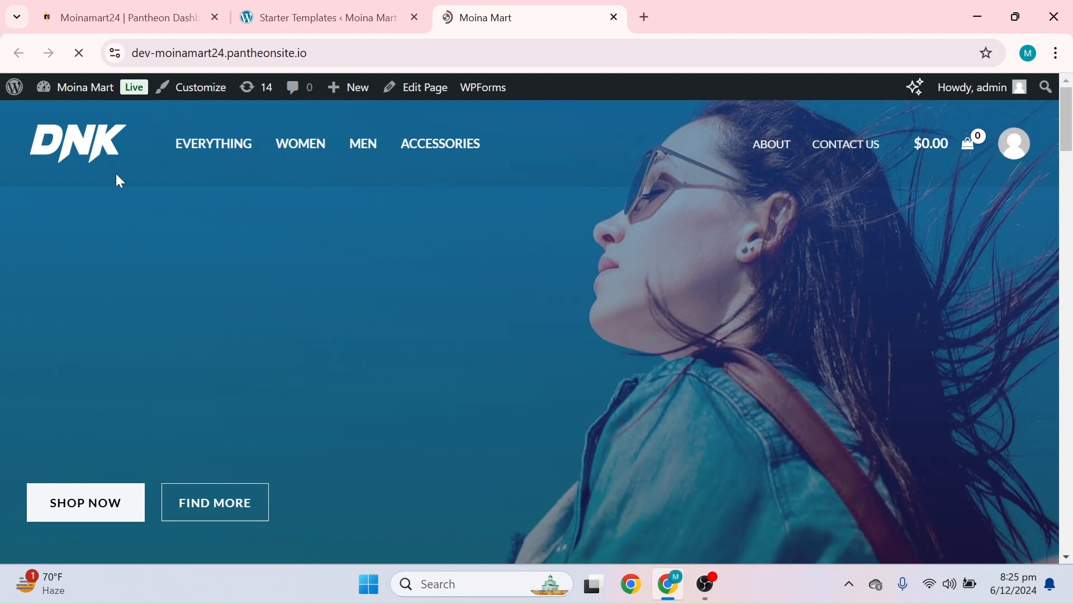
{"action": "mouse_move", "coordinate": [77, 97]}
{"action": "scroll", "coordinate": [406, 235], "scroll_direction": "down", "scroll_amount": 2}
{"action": "scroll", "coordinate": [661, 235], "scroll_direction": "down", "scroll_amount": 10}
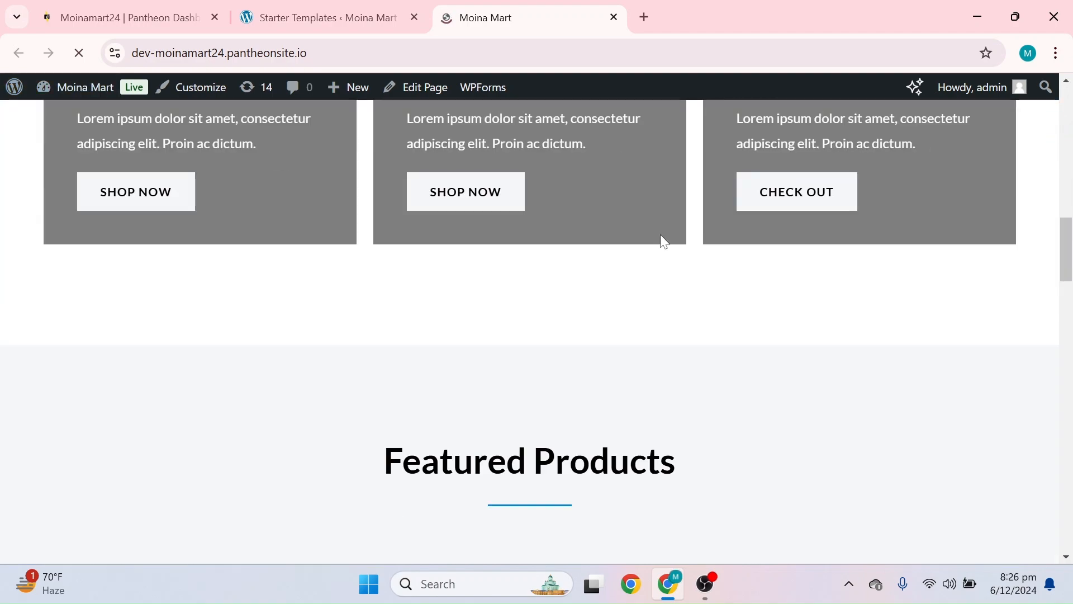
{"action": "scroll", "coordinate": [661, 234], "scroll_direction": "down", "scroll_amount": 3}
{"action": "scroll", "coordinate": [441, 260], "scroll_direction": "up", "scroll_amount": 1}
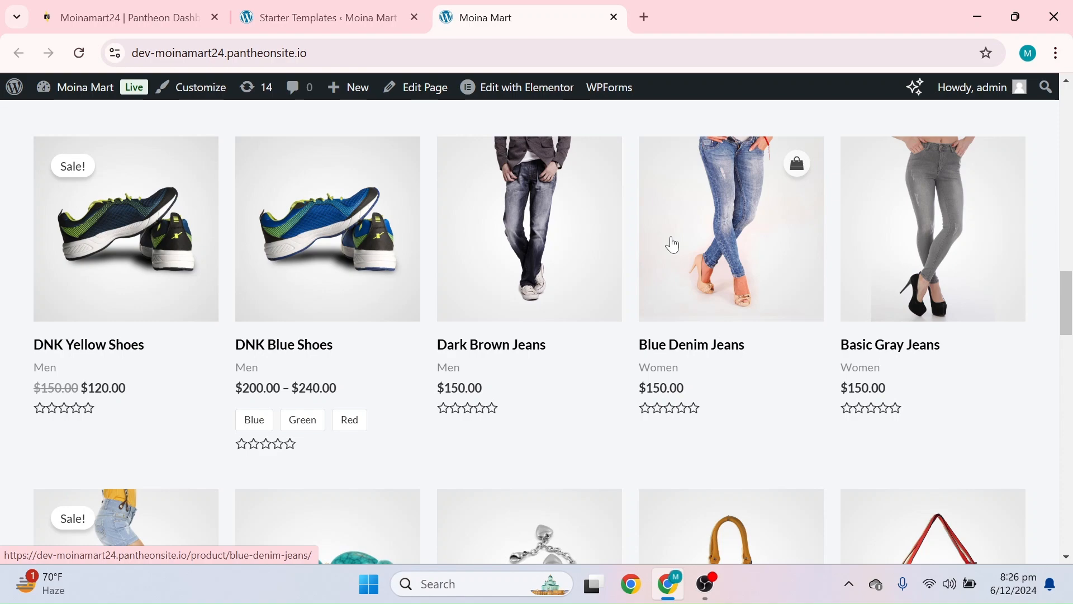
{"action": "scroll", "coordinate": [672, 244], "scroll_direction": "down", "scroll_amount": 9}
{"action": "scroll", "coordinate": [672, 244], "scroll_direction": "up", "scroll_amount": 6}
{"action": "scroll", "coordinate": [672, 244], "scroll_direction": "up", "scroll_amount": 12}
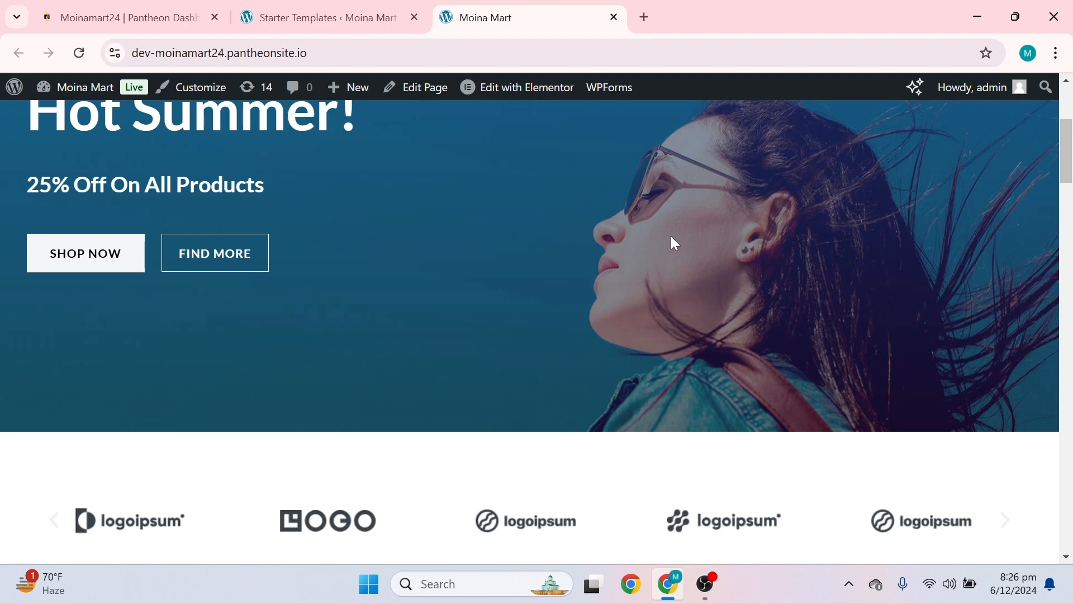
{"action": "mouse_move", "coordinate": [725, 592]}
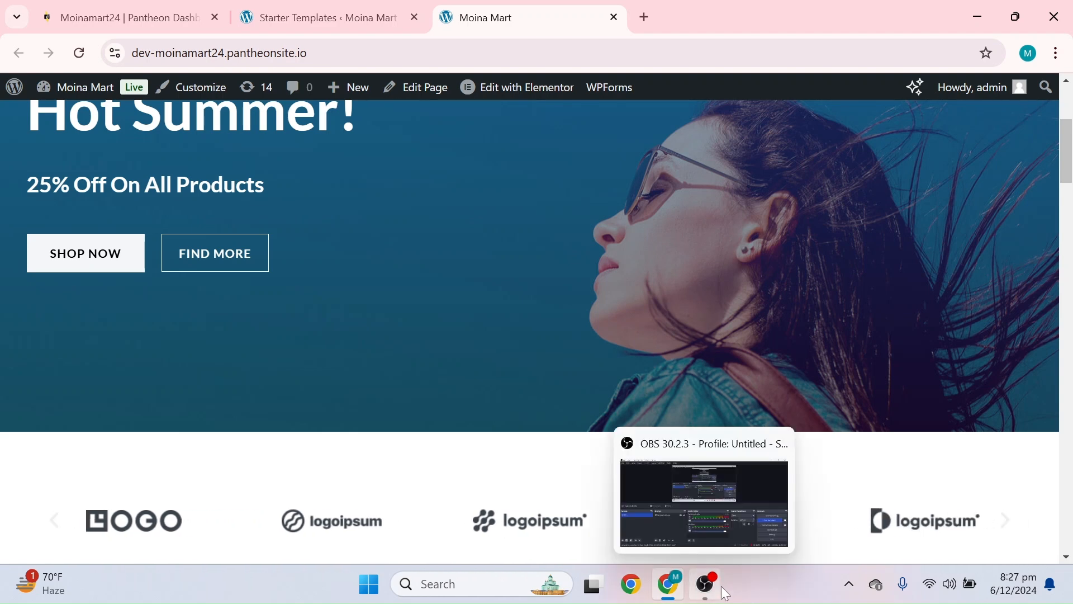